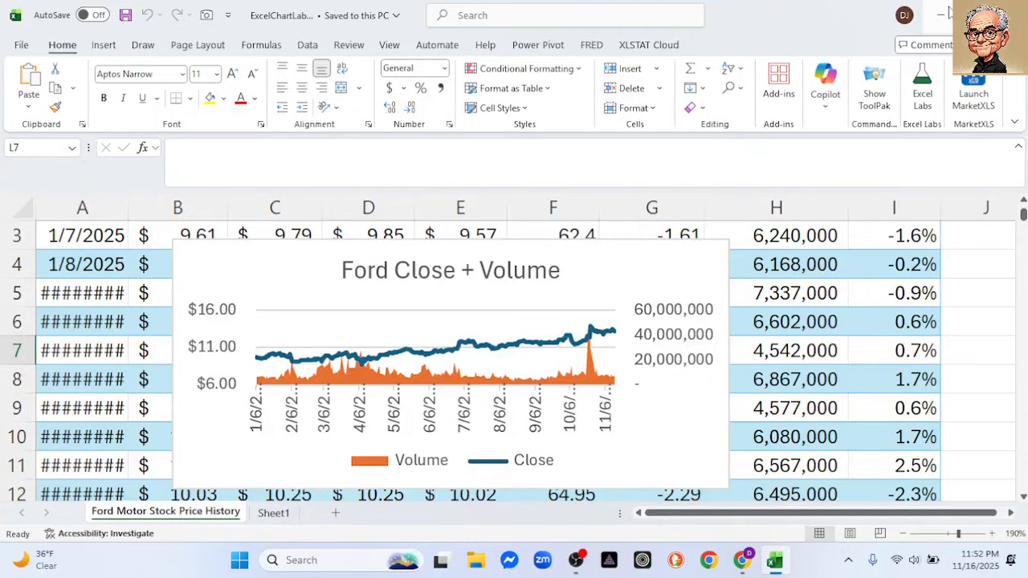
# - Switch to the Investing.com page in Chrome and download Ford Motor's daily price history for 01/06/2025 to 11/16/2025
pyautogui.click(1009, 15)
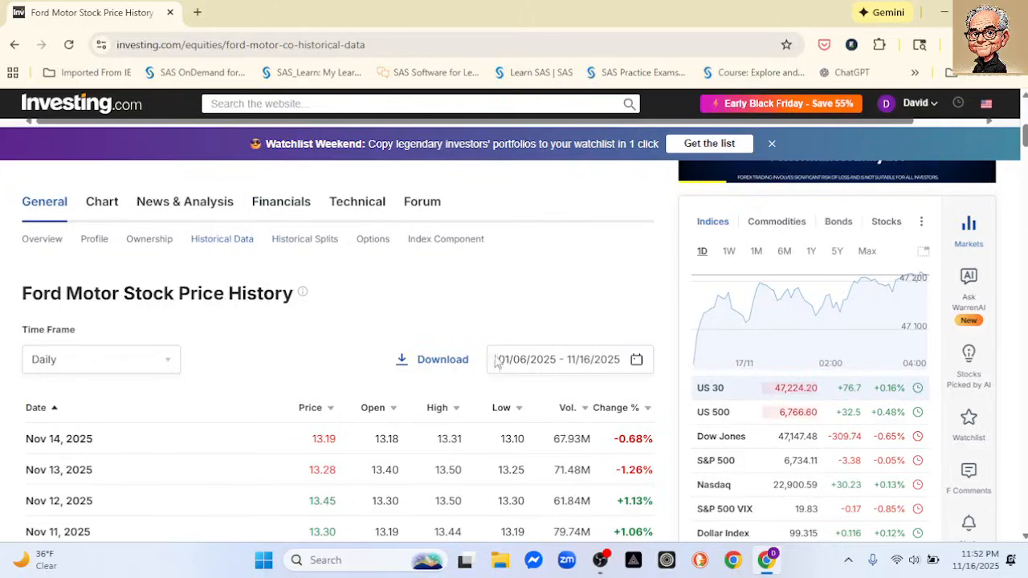
pyautogui.click(521, 356)
pyautogui.click(484, 415)
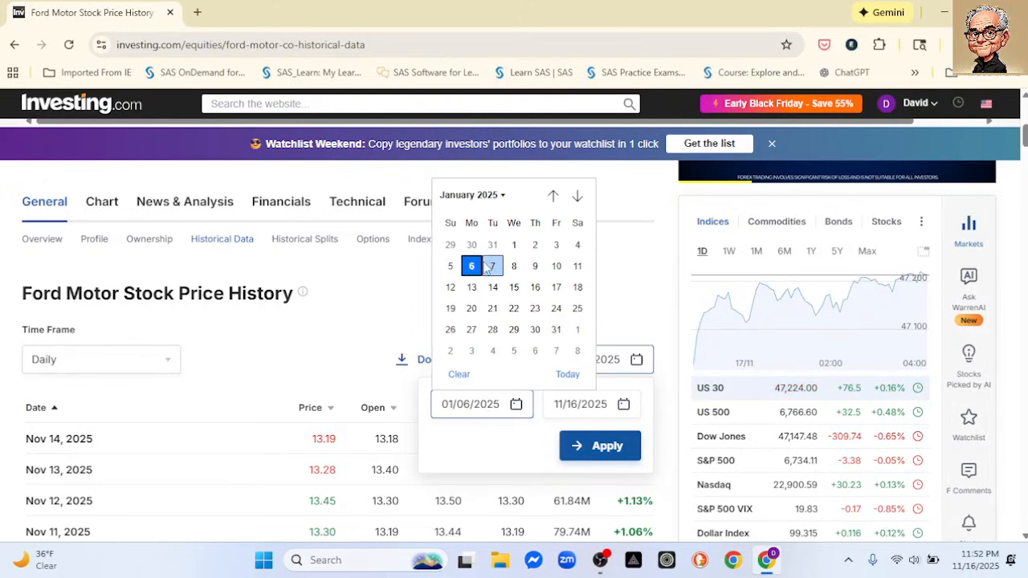
pyautogui.click(408, 296)
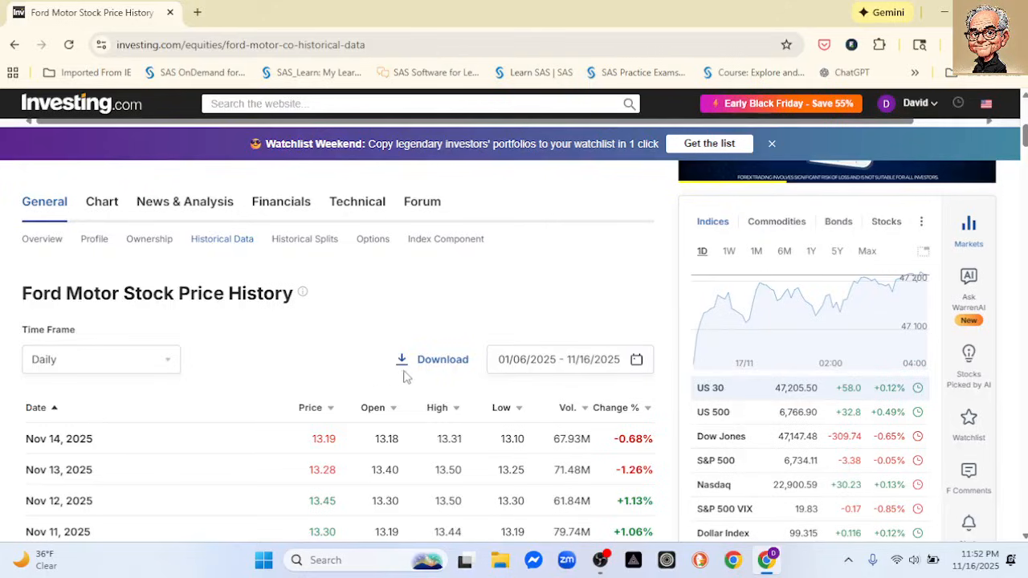
pyautogui.click(439, 360)
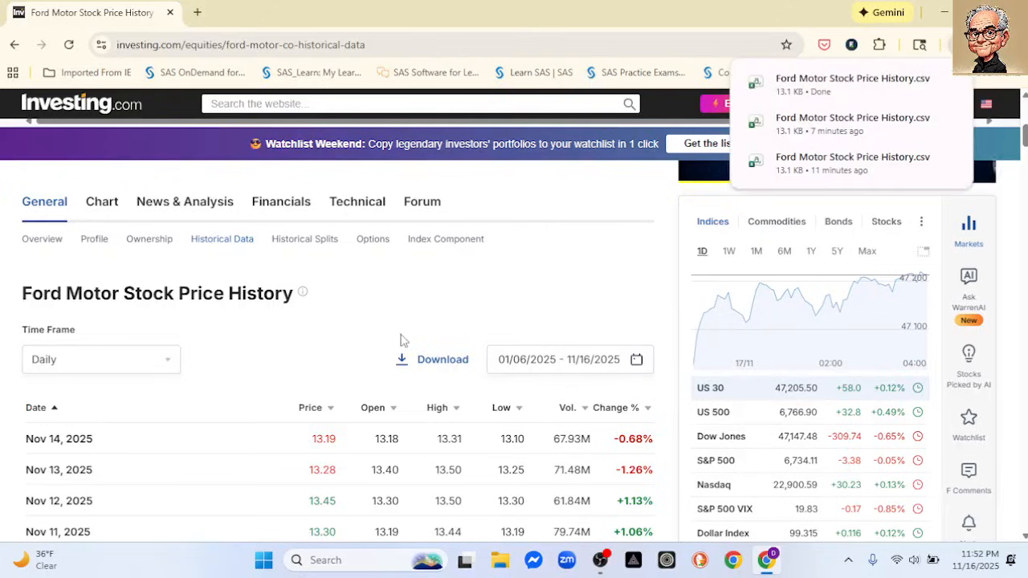
# - Switch to File Explorer and open Ford Motor Stock Price History.csv from the Downloads folder in Notepad
pyautogui.click(943, 12)
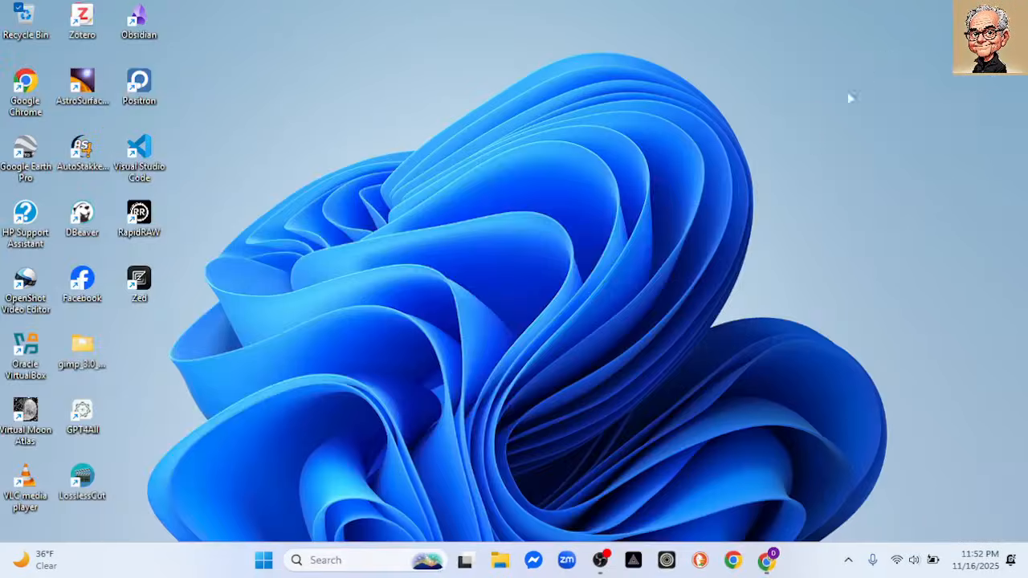
pyautogui.press('super+e')
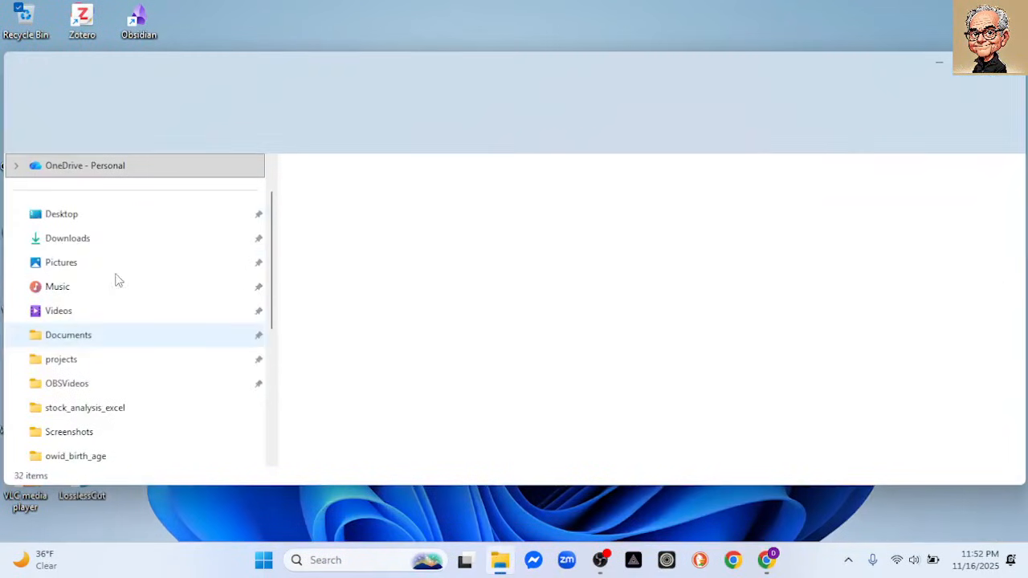
pyautogui.click(71, 239)
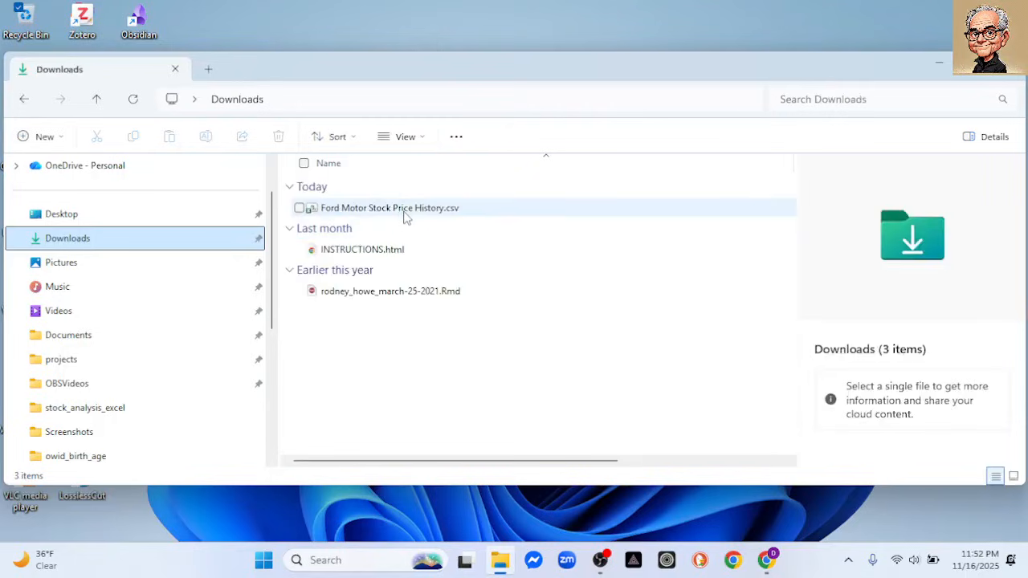
pyautogui.click(405, 215)
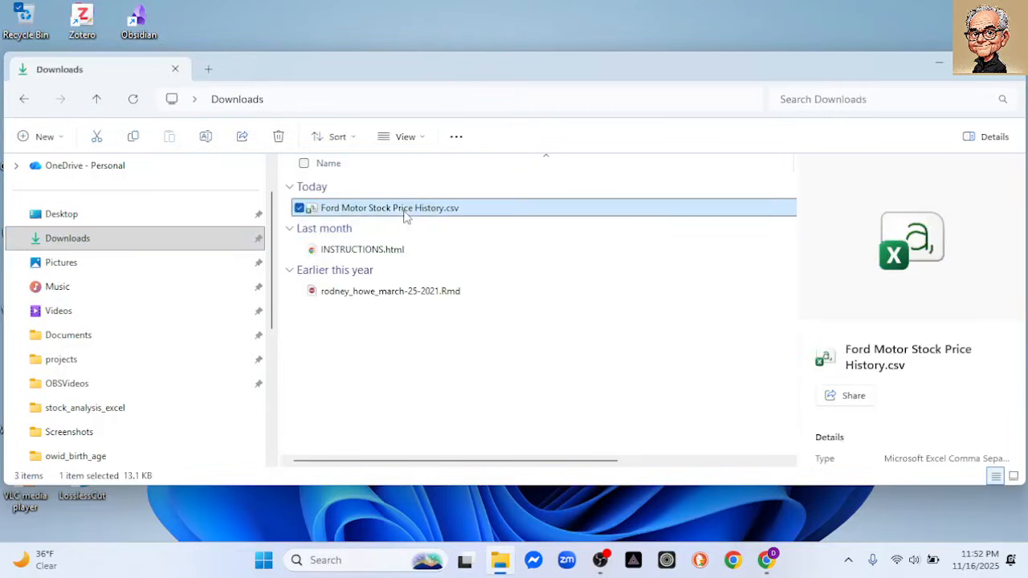
pyautogui.rightClick(404, 215)
pyautogui.moveTo(503, 178)
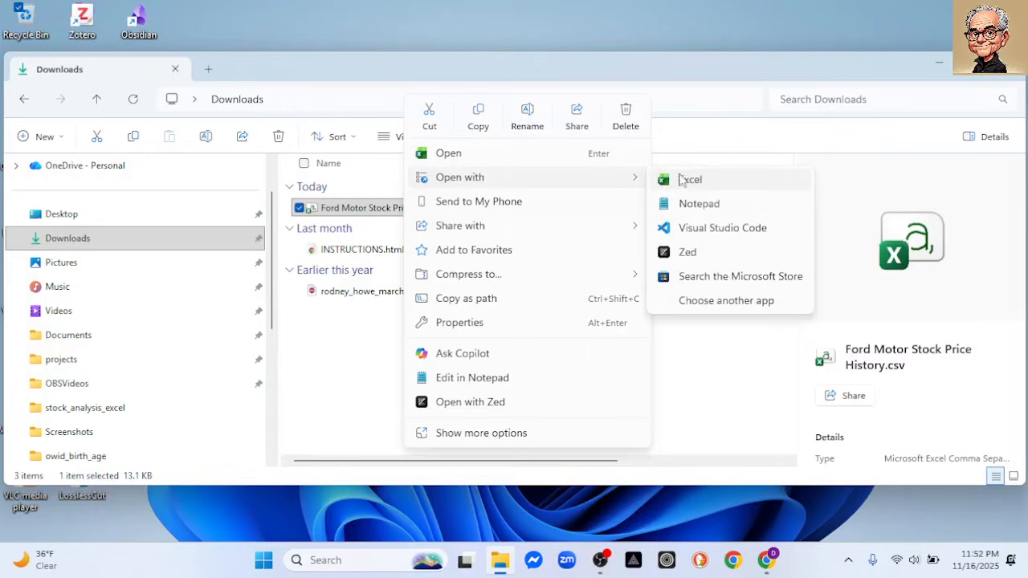
pyautogui.click(693, 204)
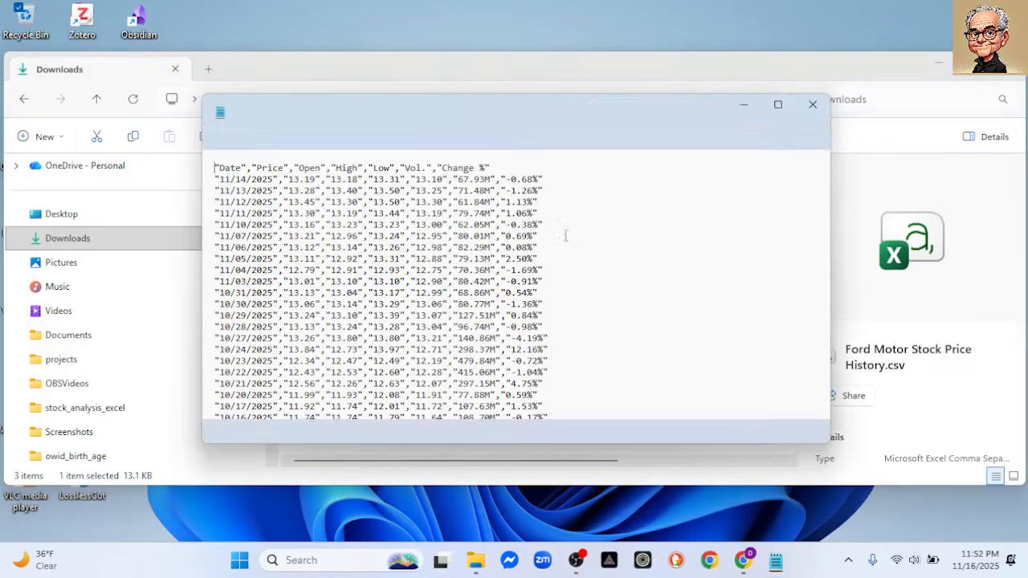
# - Rename the "Price" column heading in the first line of the CSV text to "Close"
pyautogui.click(285, 168)
pyautogui.press('BackSpace')
pyautogui.press('BackSpace')
pyautogui.press('BackSpace')
pyautogui.press('BackSpace')
pyautogui.press('BackSpace')
pyautogui.write('Cl')
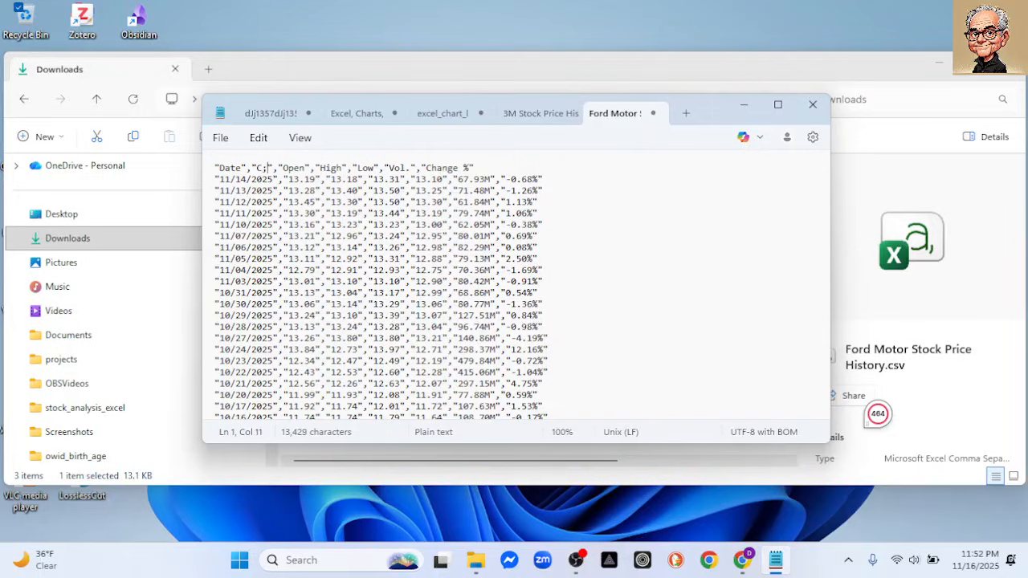
pyautogui.write('ose')
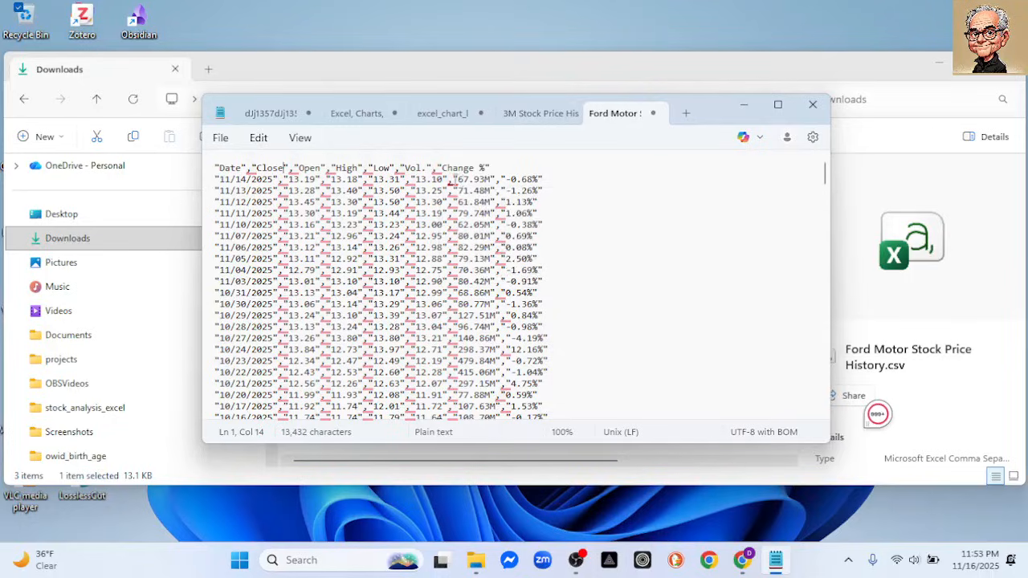
# - Replace all % characters in the CSV text with nothing, and save and close the file
pyautogui.moveTo(451, 182)
pyautogui.click(259, 140)
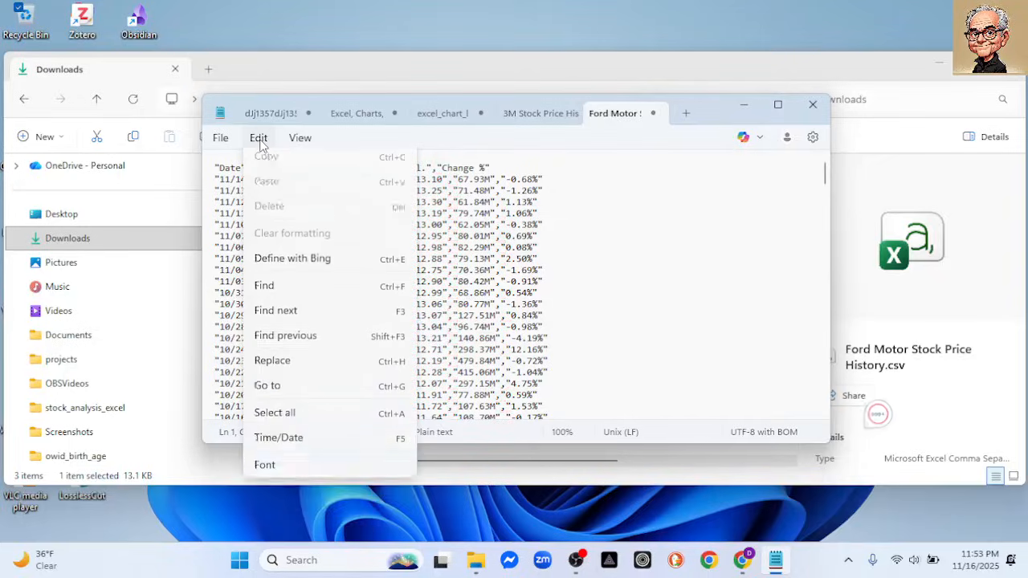
pyautogui.click(315, 424)
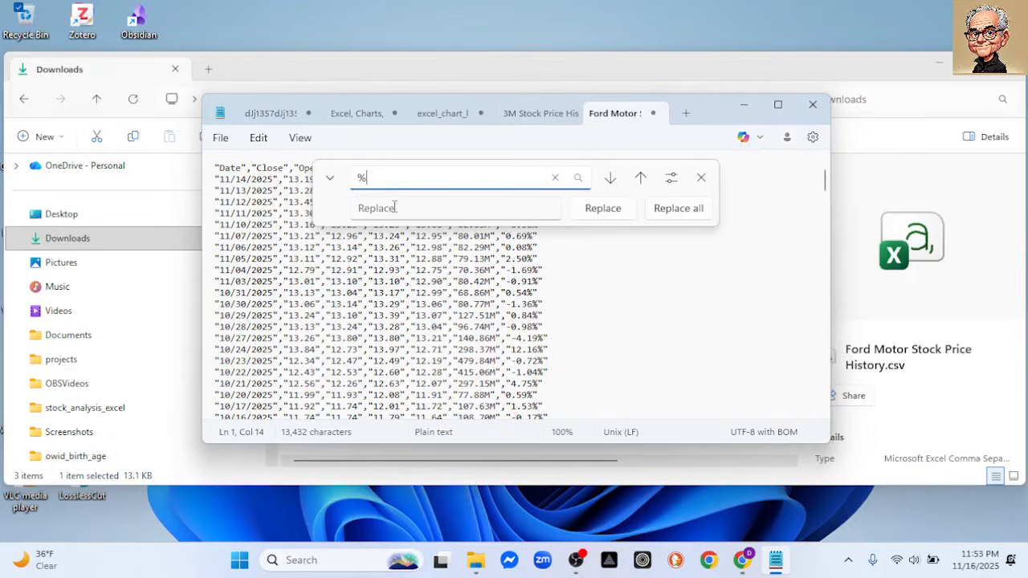
pyautogui.write('%')
pyautogui.click(674, 213)
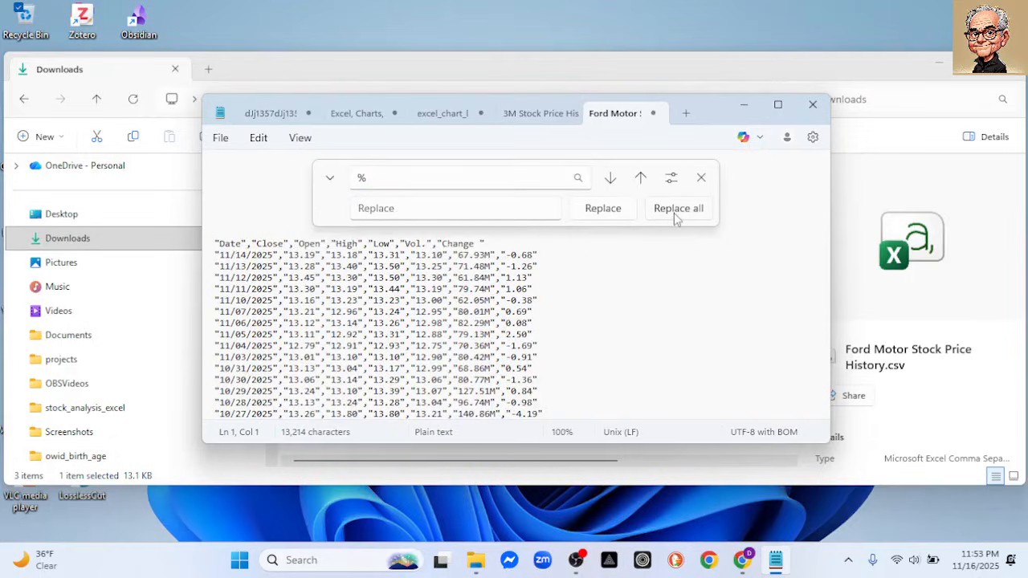
pyautogui.click(701, 180)
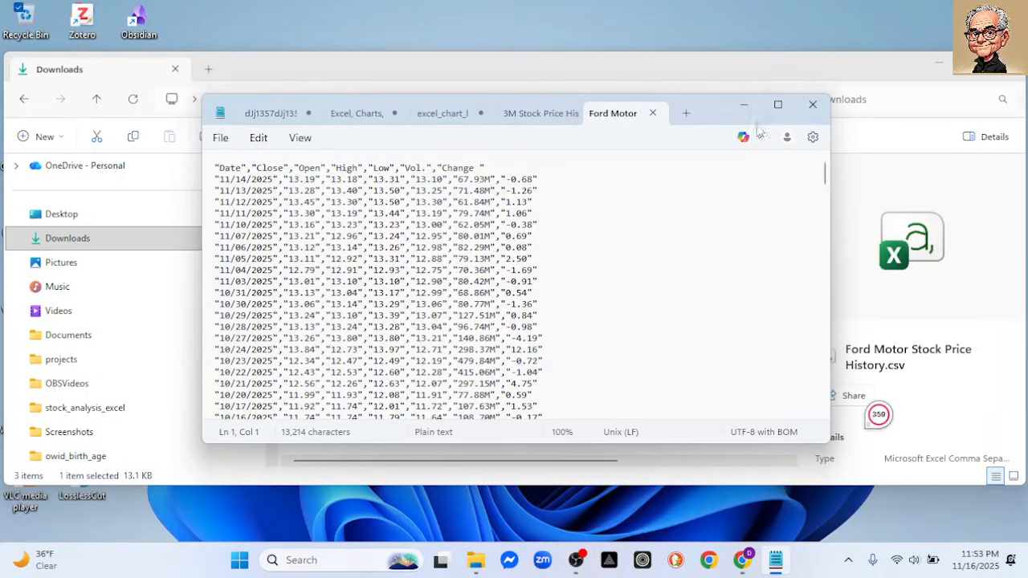
pyautogui.click(813, 105)
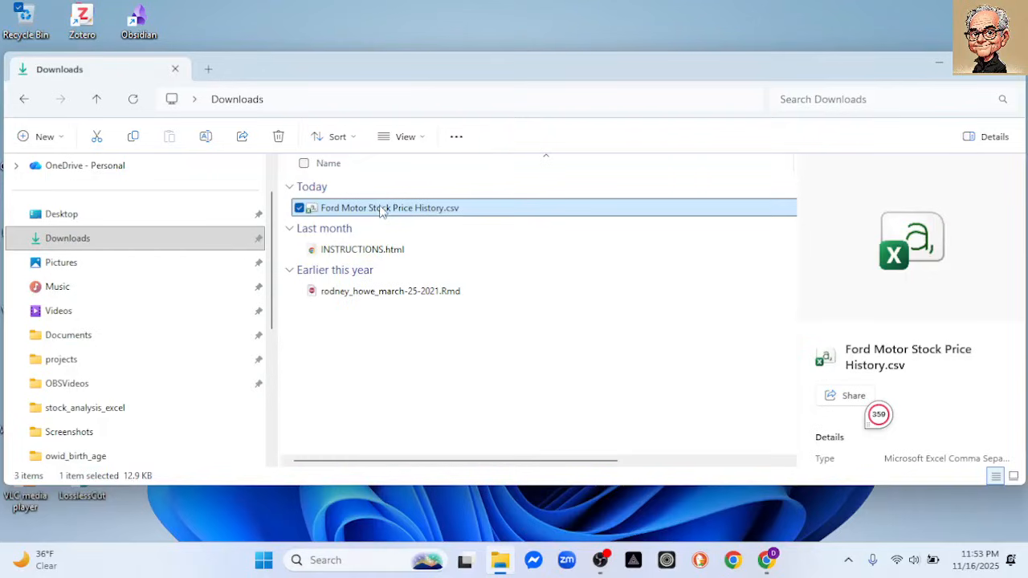
# - Open Ford Motor Stock Price History.csv in Excel and format header cells A1:I1 with black fill and white, bold, centered text
pyautogui.doubleClick(382, 209)
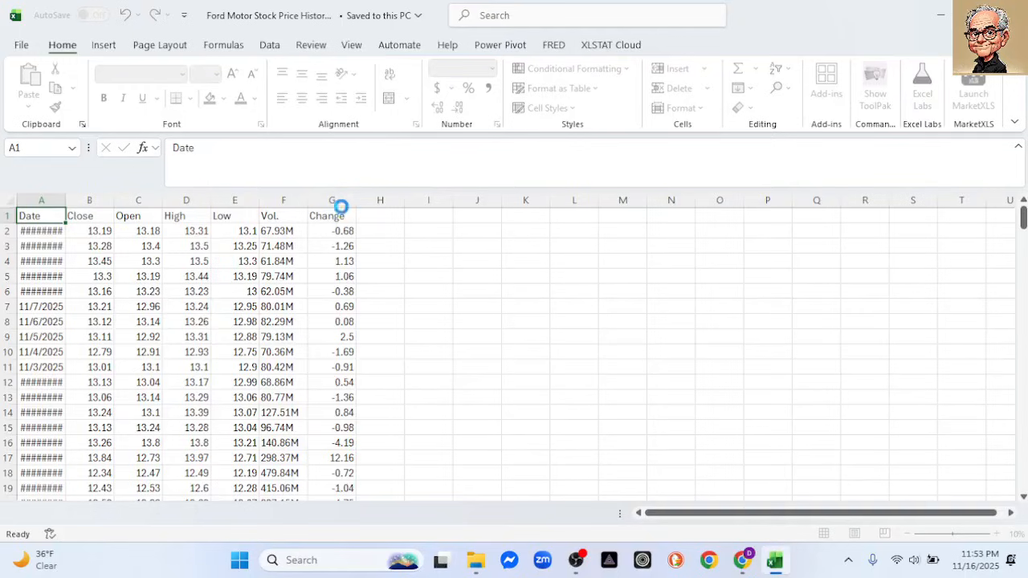
pyautogui.moveTo(56, 238); pyautogui.dragTo(408, 238)
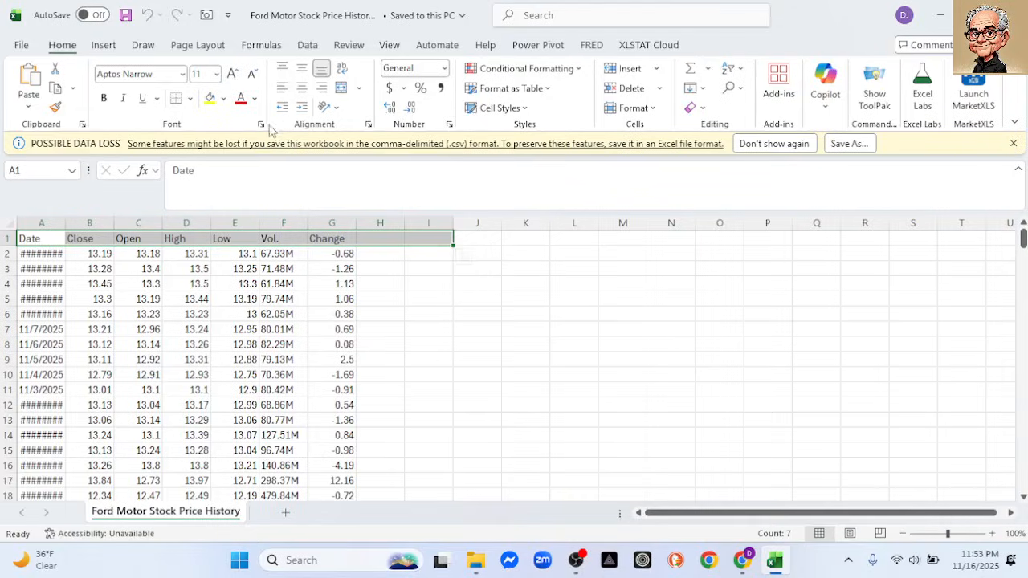
pyautogui.click(224, 100)
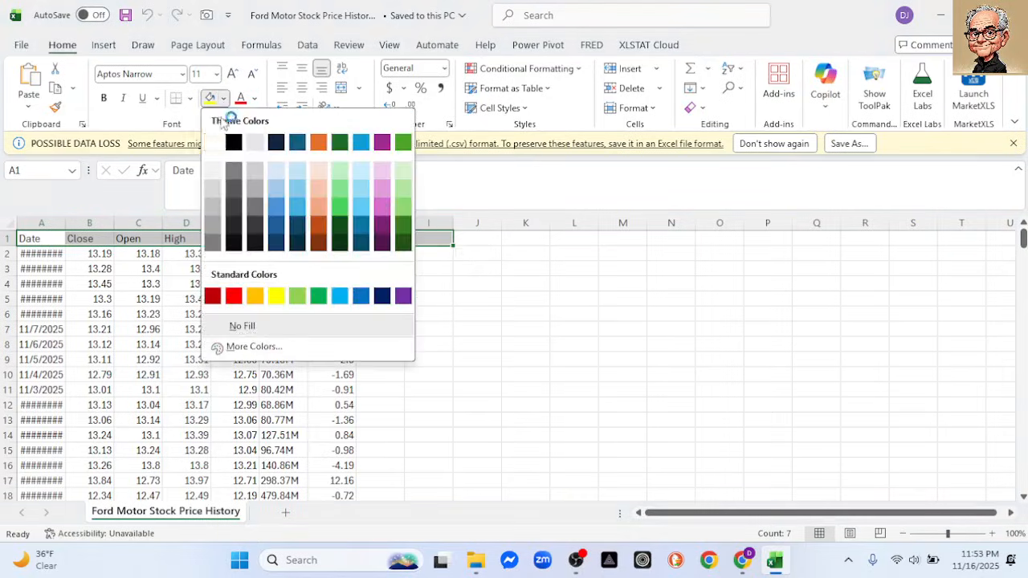
pyautogui.click(231, 143)
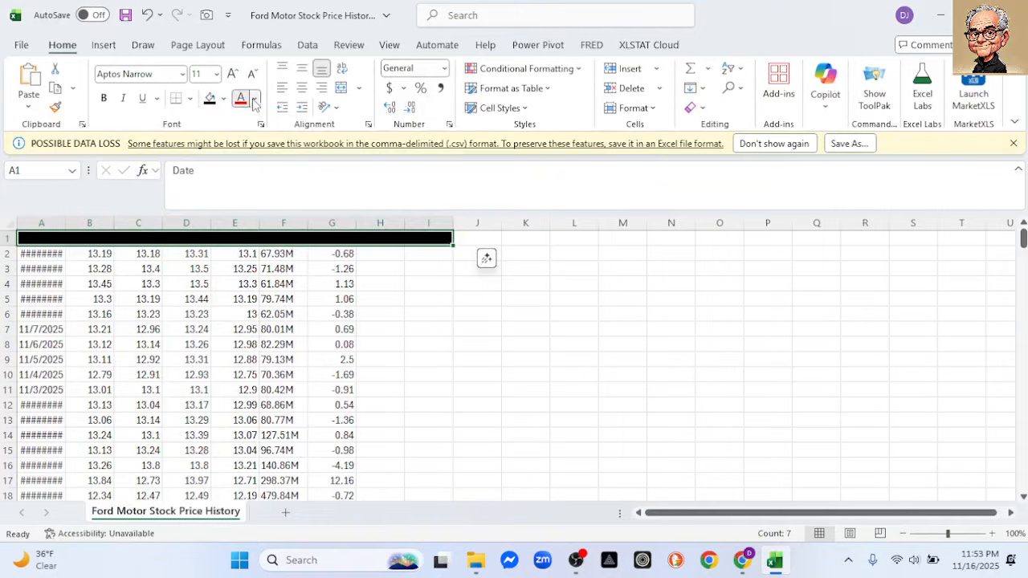
pyautogui.click(254, 98)
pyautogui.click(245, 165)
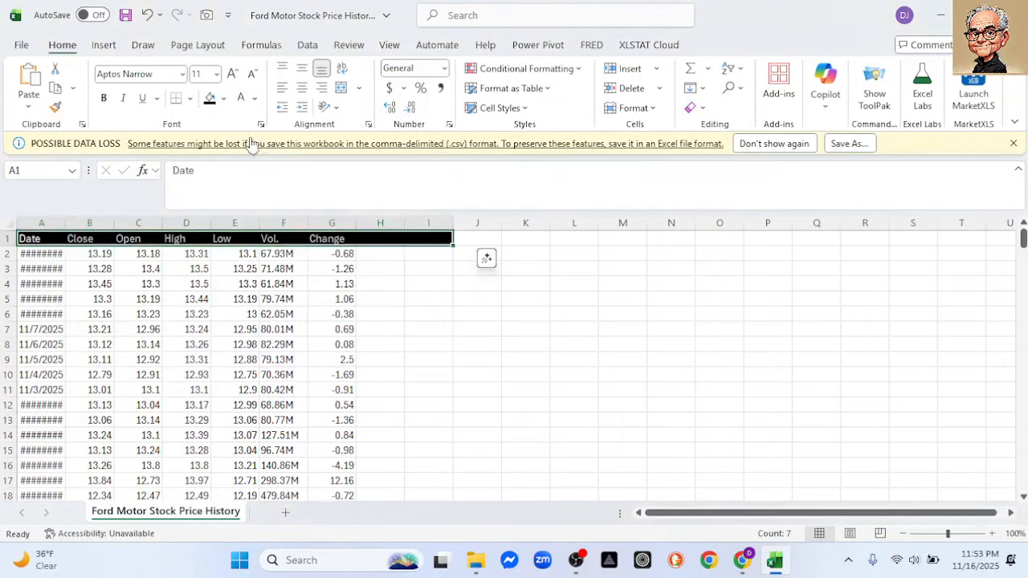
pyautogui.click(104, 99)
pyautogui.click(302, 86)
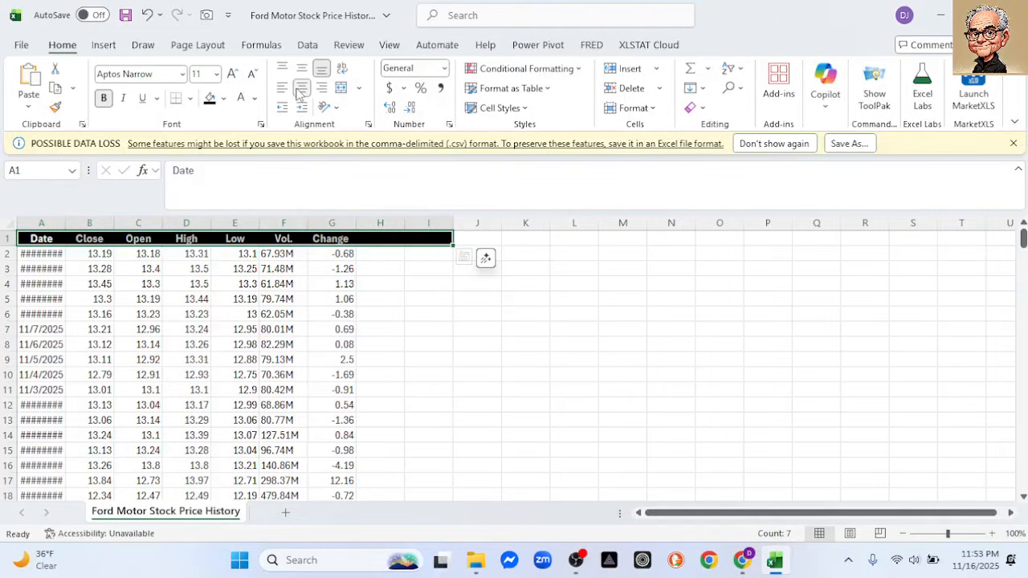
# - Add the column headings "Volume" in H1 and "Percent" in I1
pyautogui.click(378, 240)
pyautogui.write('Volume')
pyautogui.press('Tab')
pyautogui.write('Per')
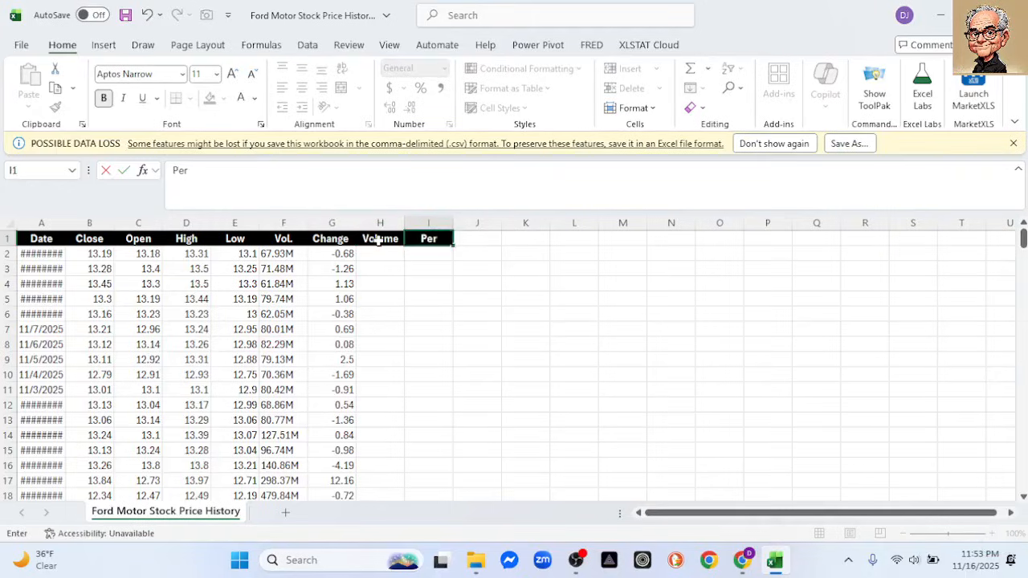
pyautogui.write('cent')
pyautogui.press('Return')
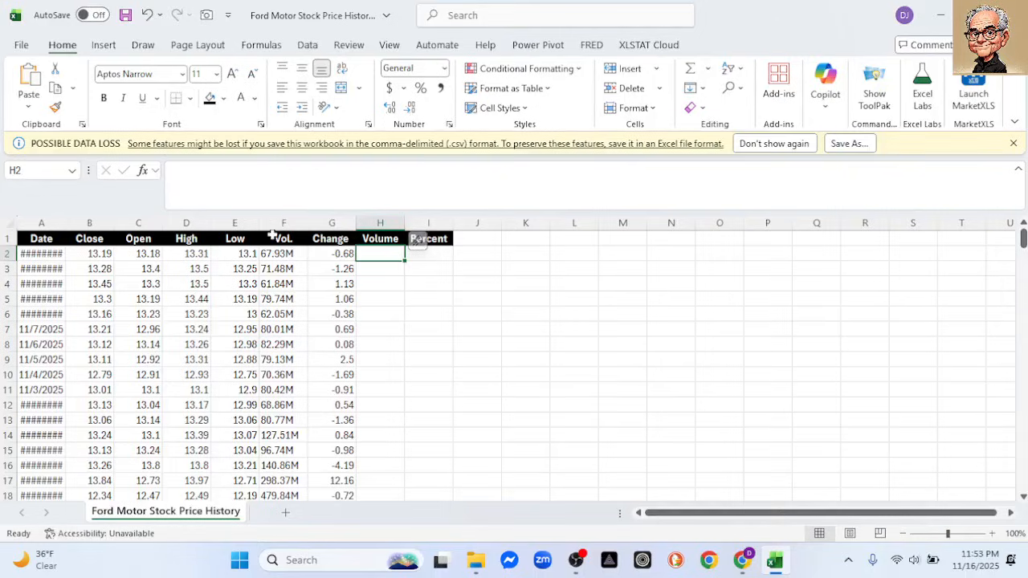
# - Replace every capital M in the Vol. column with nothing, using a case-sensitive match
pyautogui.click(282, 222)
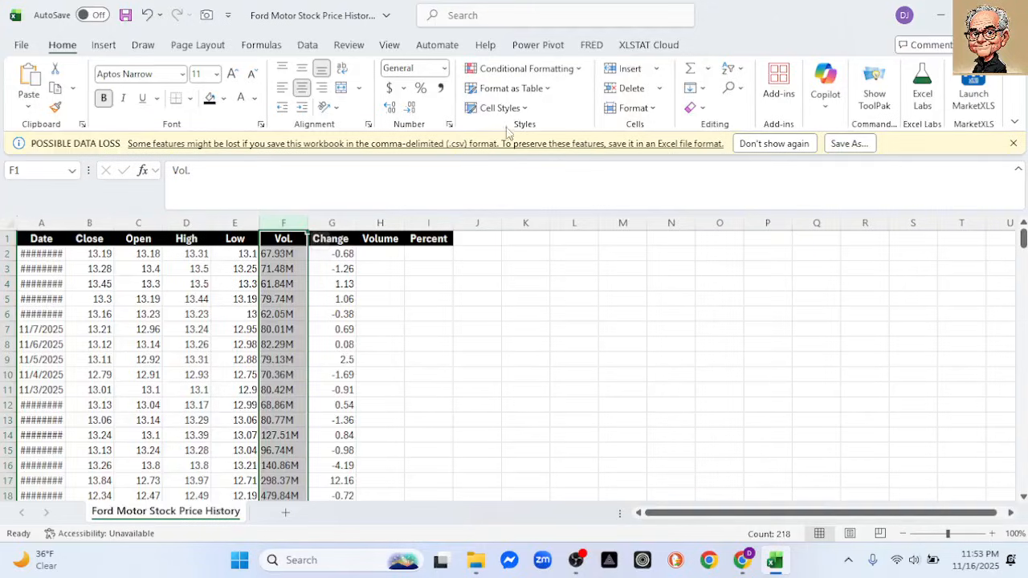
pyautogui.click(732, 88)
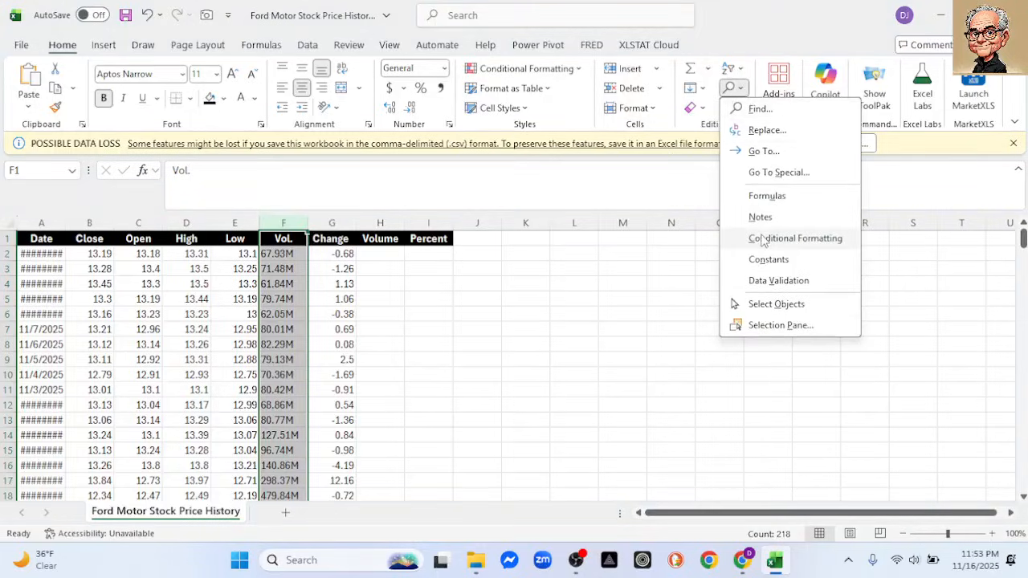
pyautogui.click(755, 131)
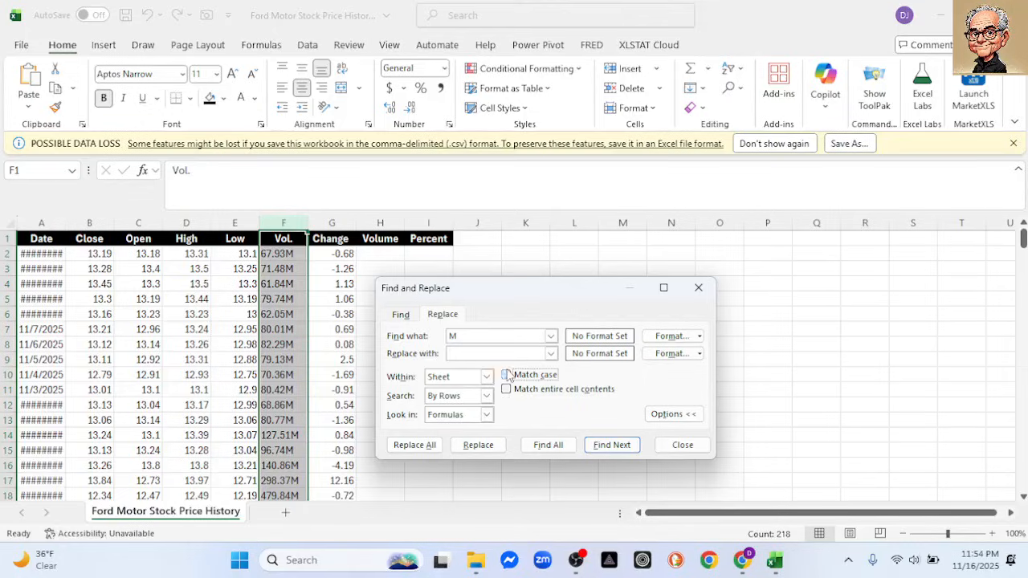
pyautogui.click(416, 448)
pyautogui.click(536, 329)
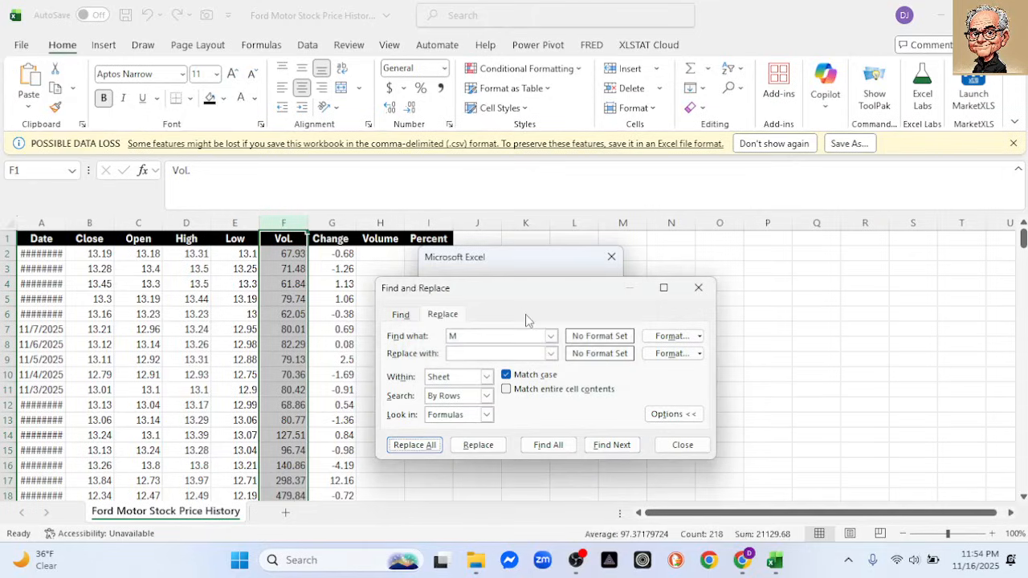
pyautogui.click(682, 445)
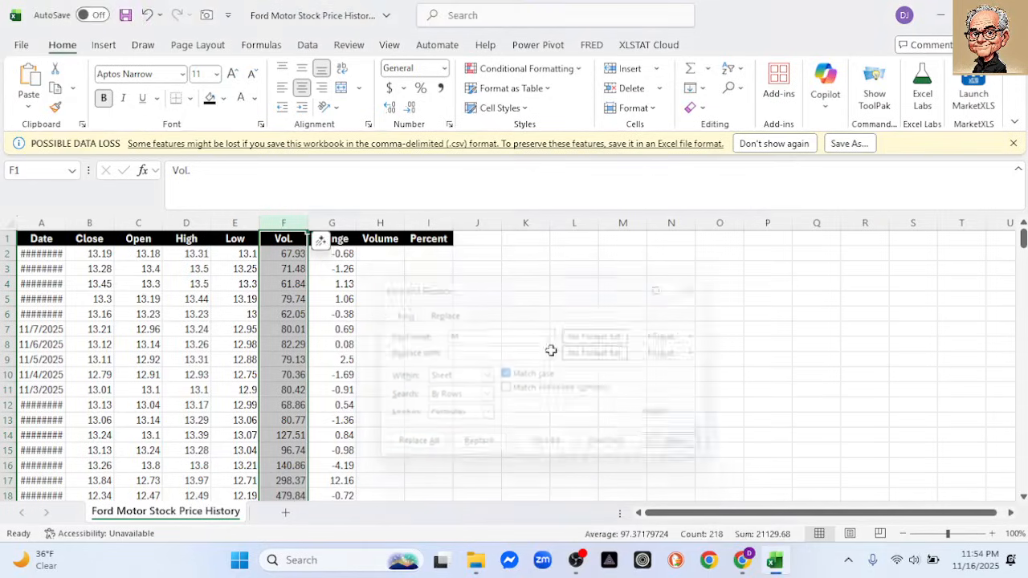
# - Enter the formula =F2*100000 in cell H2 to calculate the first Volume value
pyautogui.click(387, 256)
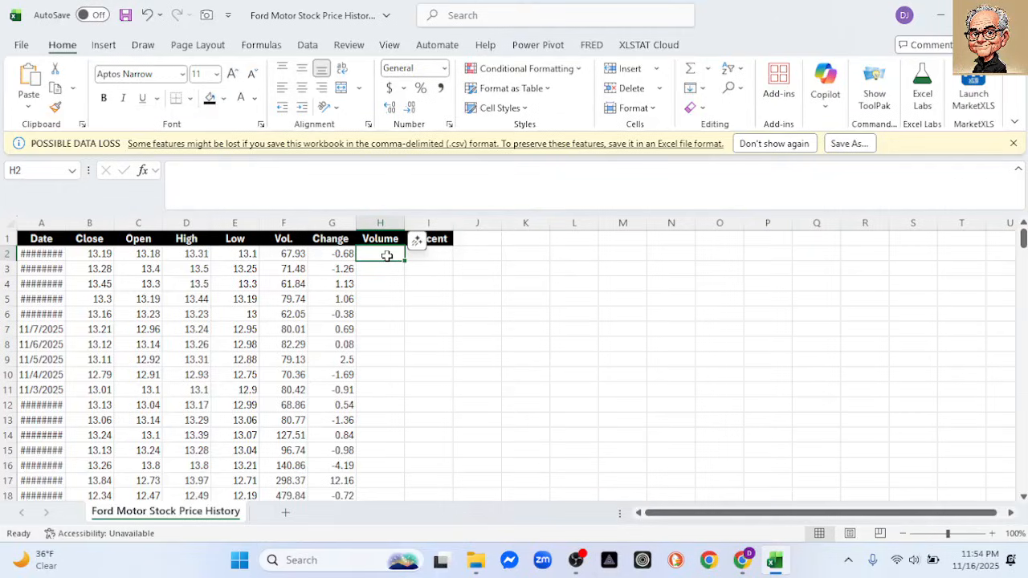
pyautogui.write('=')
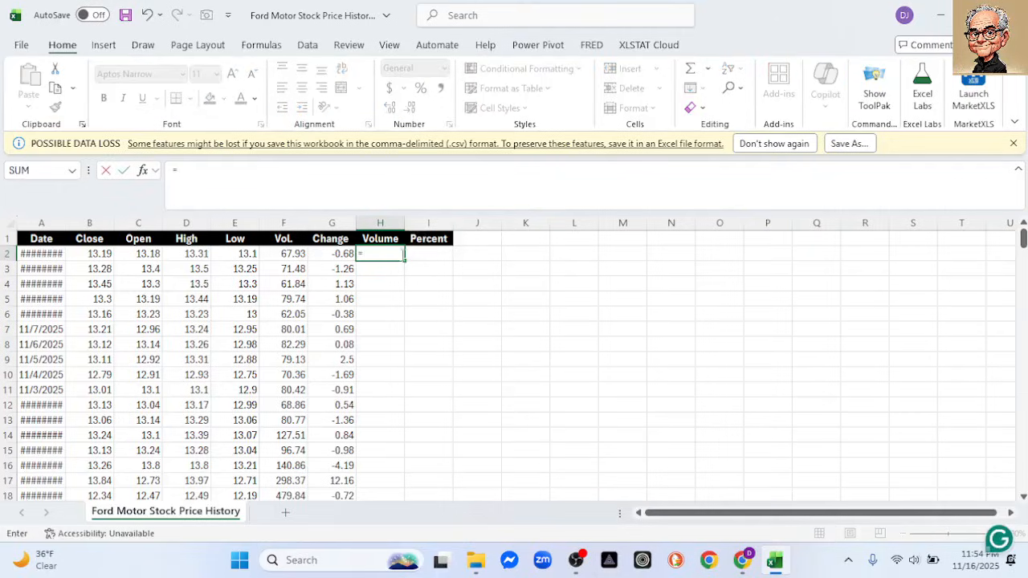
pyautogui.click(286, 254)
pyautogui.write('*1000000')
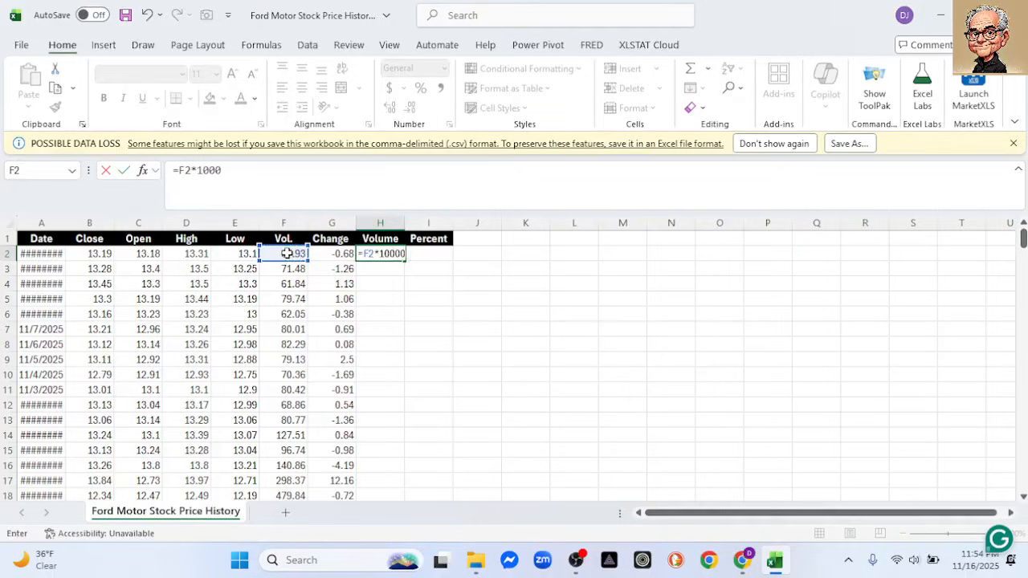
pyautogui.press('Return')
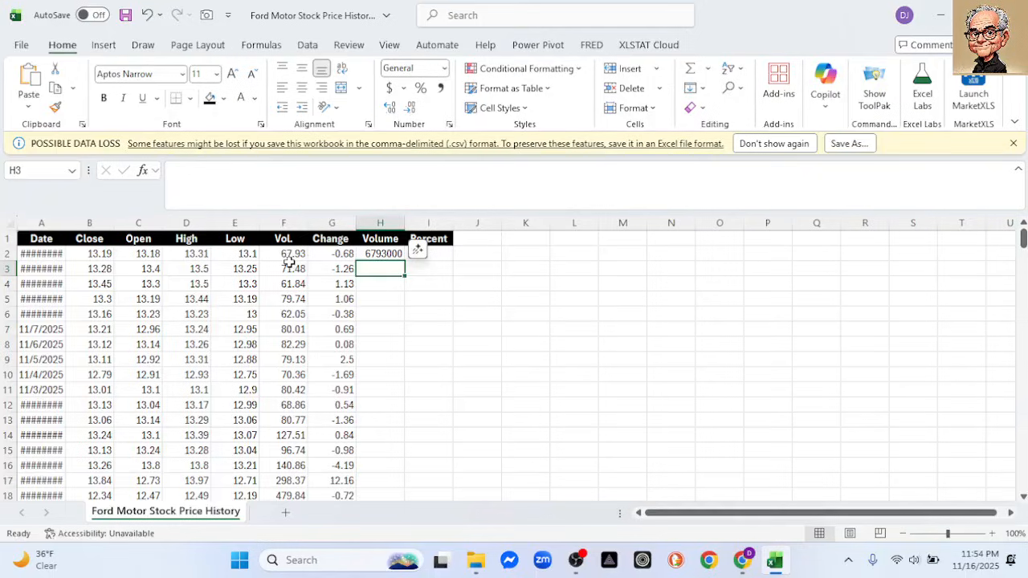
# - Fill the H2 Volume formula down column H and enter =G2/100 in cell I2 as the first Percent value
pyautogui.click(382, 254)
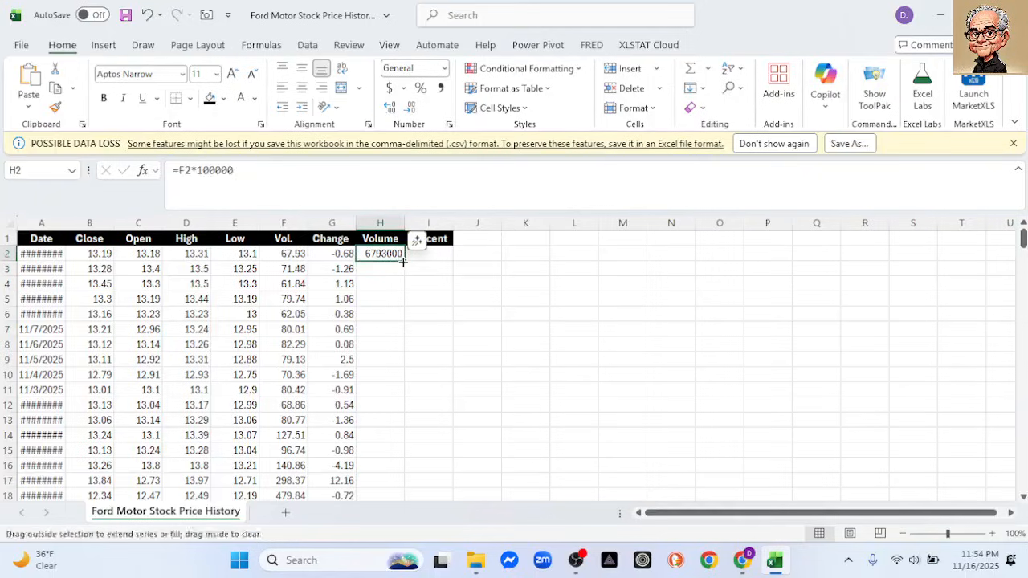
pyautogui.doubleClick(403, 261)
pyautogui.click(423, 259)
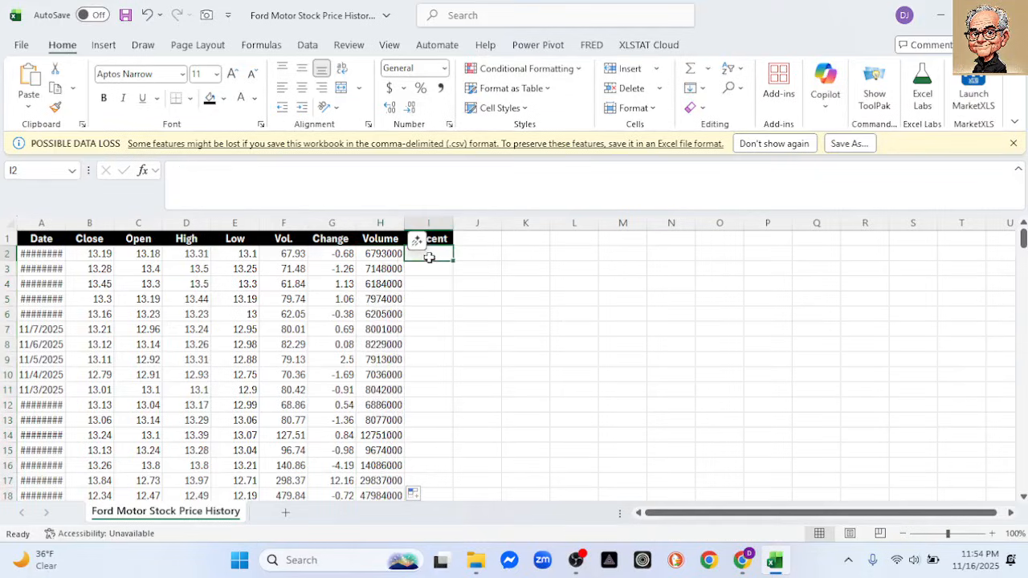
pyautogui.write('=')
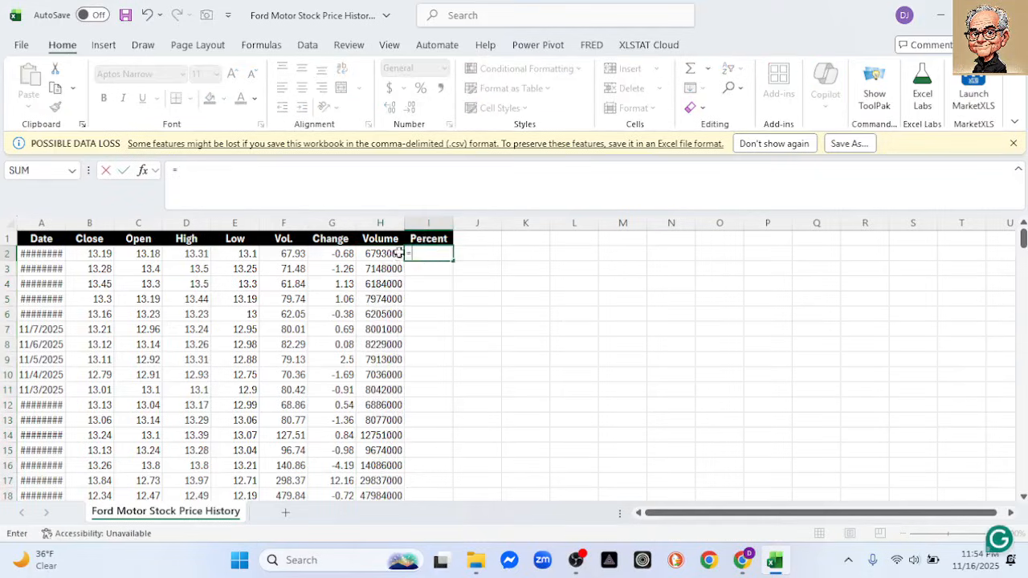
pyautogui.click(343, 253)
pyautogui.write('/`100')
pyautogui.press('BackSpace')
pyautogui.press('BackSpace')
pyautogui.press('BackSpace')
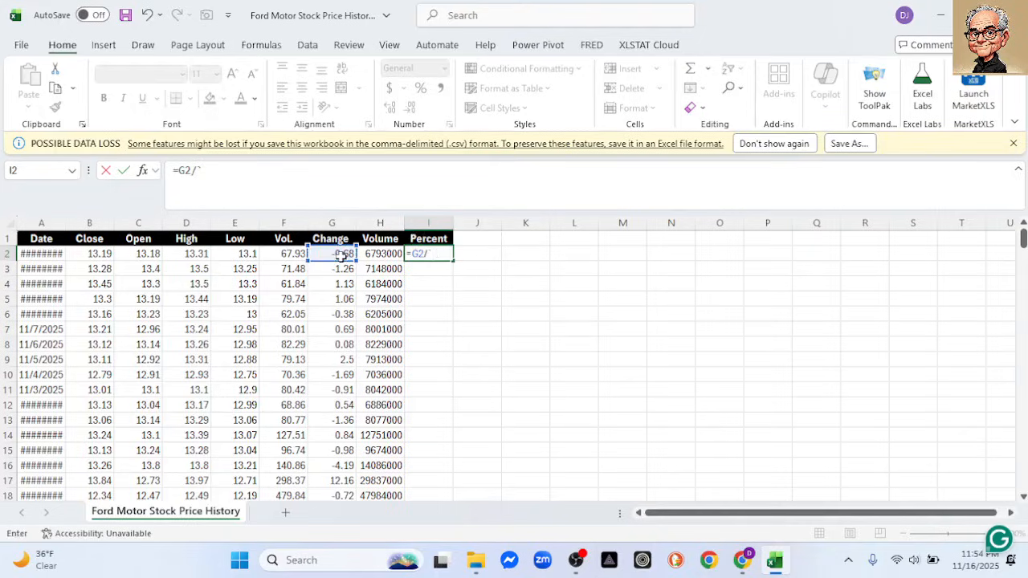
pyautogui.write('100')
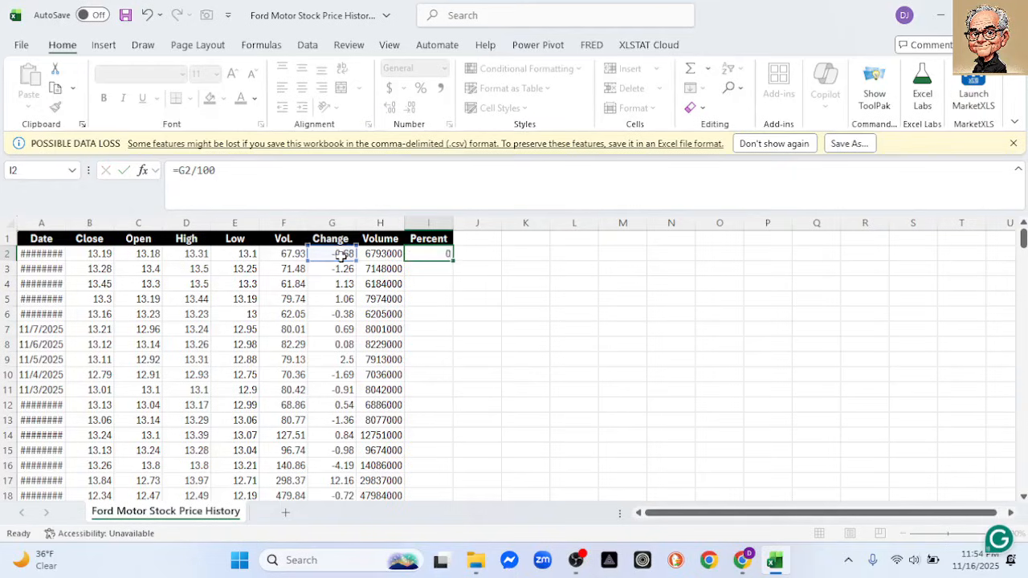
pyautogui.press('Return')
# - Format the Close, Open, High and Low columns (B:E) as Accounting in dollars with two decimal places
pyautogui.moveTo(89, 223); pyautogui.dragTo(233, 241)
pyautogui.click(391, 89)
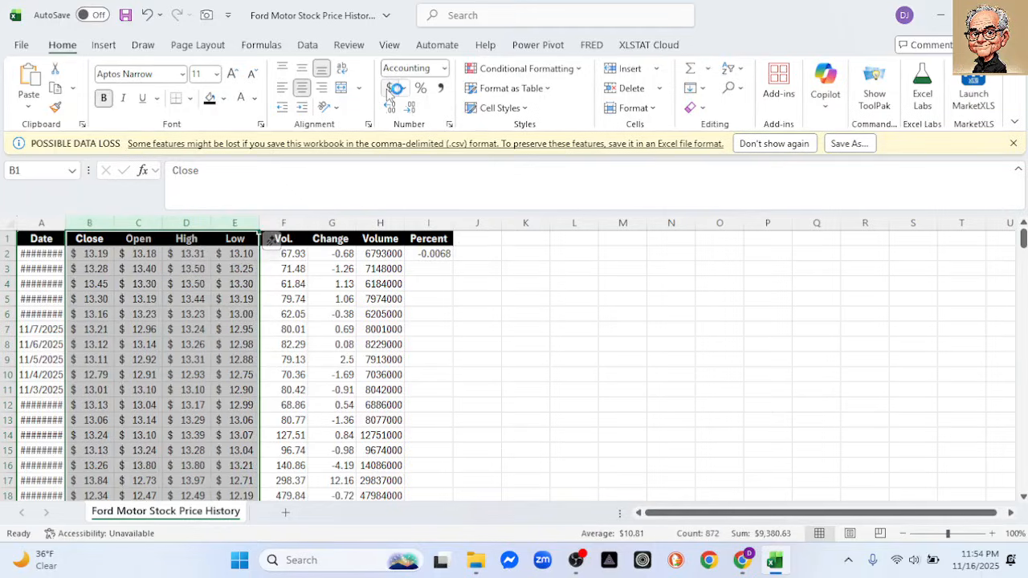
pyautogui.click(409, 108)
pyautogui.click(410, 108)
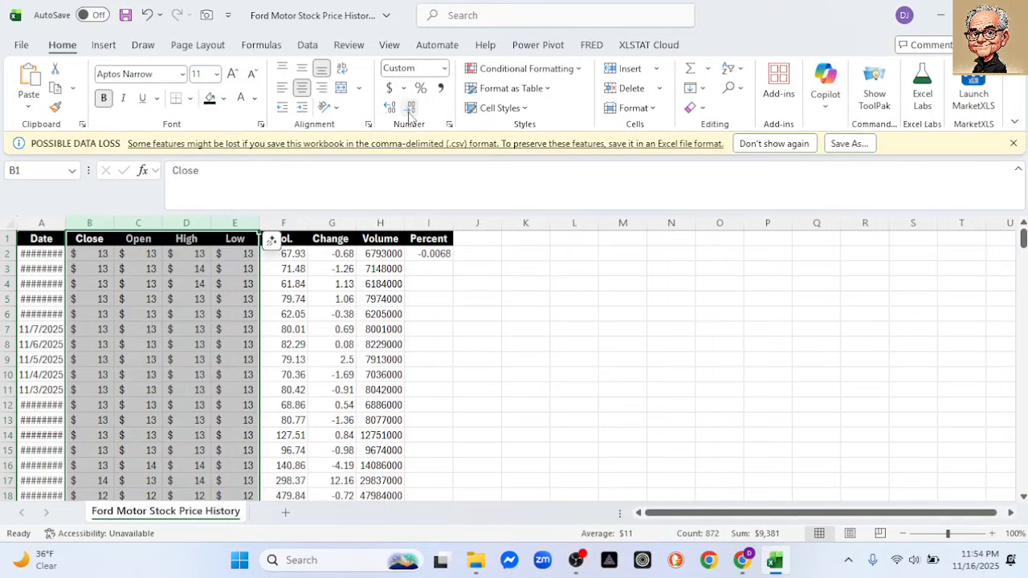
pyautogui.click(392, 110)
pyautogui.click(392, 110)
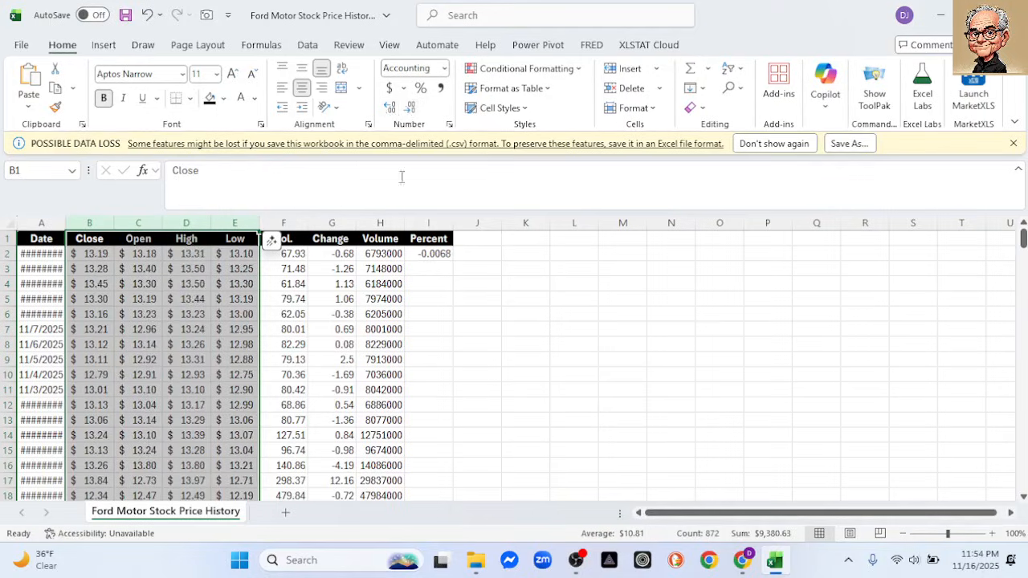
pyautogui.click(505, 279)
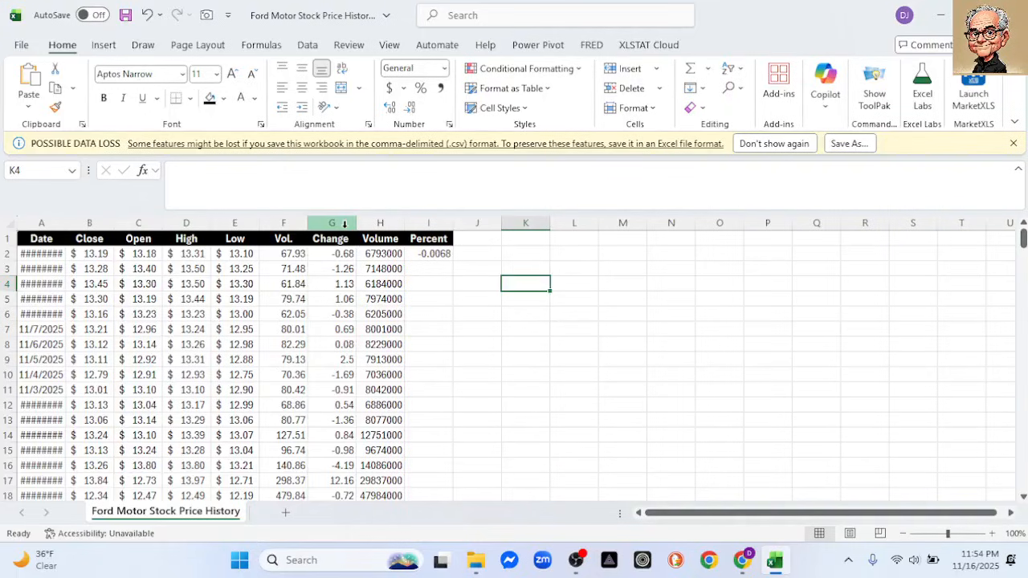
# - Format the Volume column H with thousands separators and no decimal places
pyautogui.click(379, 223)
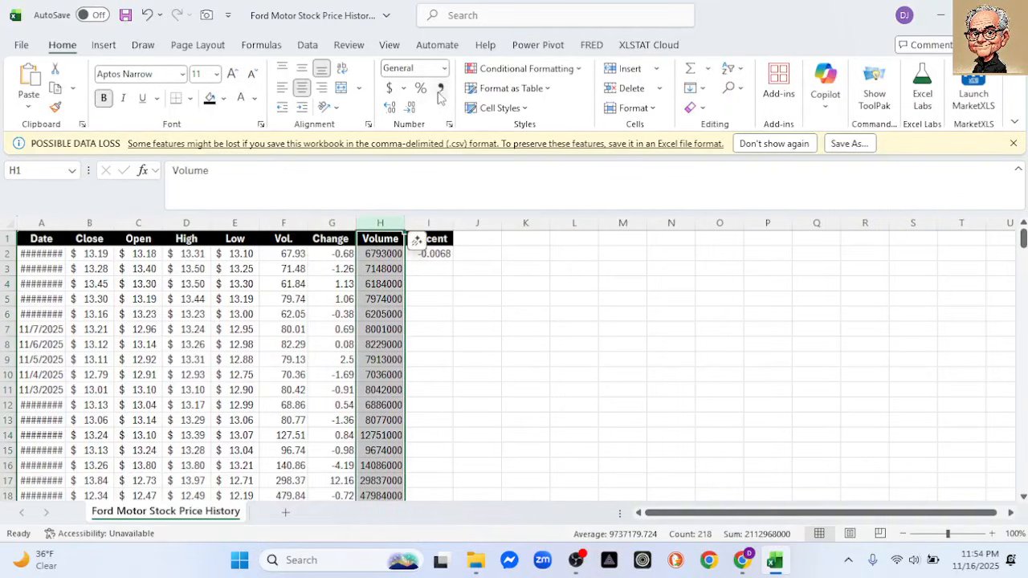
pyautogui.click(409, 109)
pyautogui.click(409, 109)
# - Fill the I2 formula down the Percent column and format column I as percentages with one decimal place
pyautogui.click(456, 222)
pyautogui.click(466, 254)
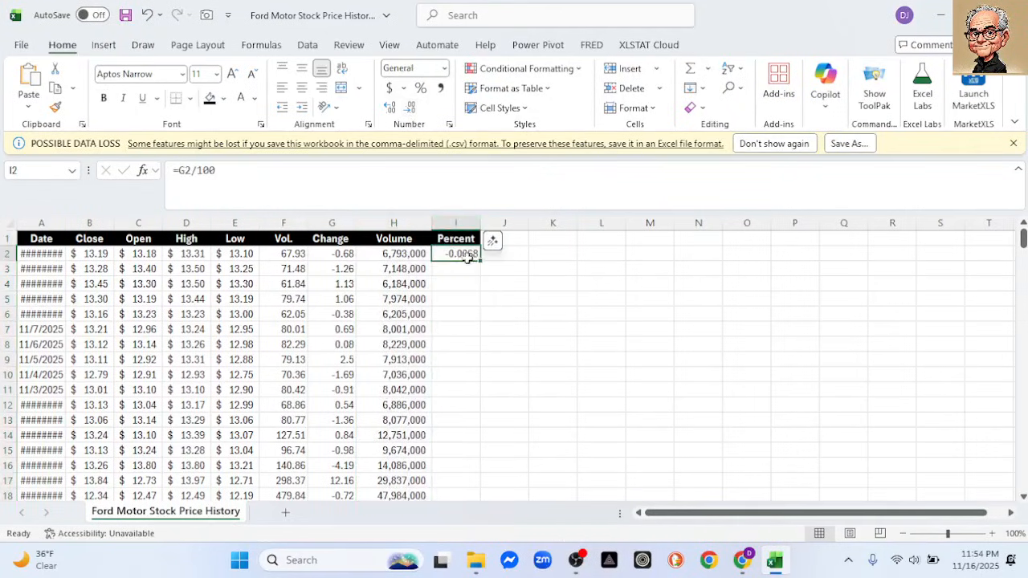
pyautogui.doubleClick(480, 260)
pyautogui.click(455, 222)
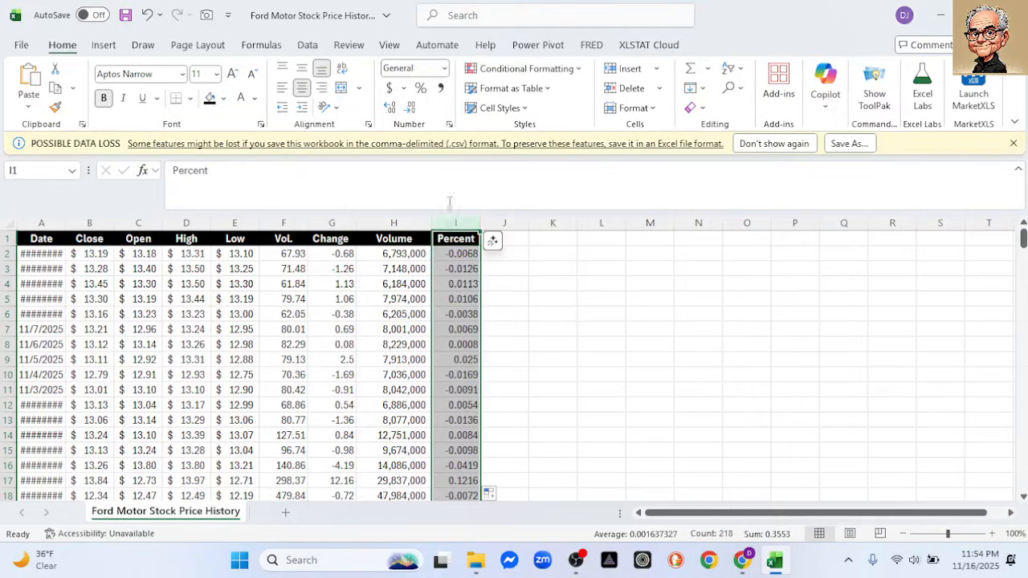
pyautogui.click(418, 90)
pyautogui.click(389, 107)
pyautogui.click(552, 298)
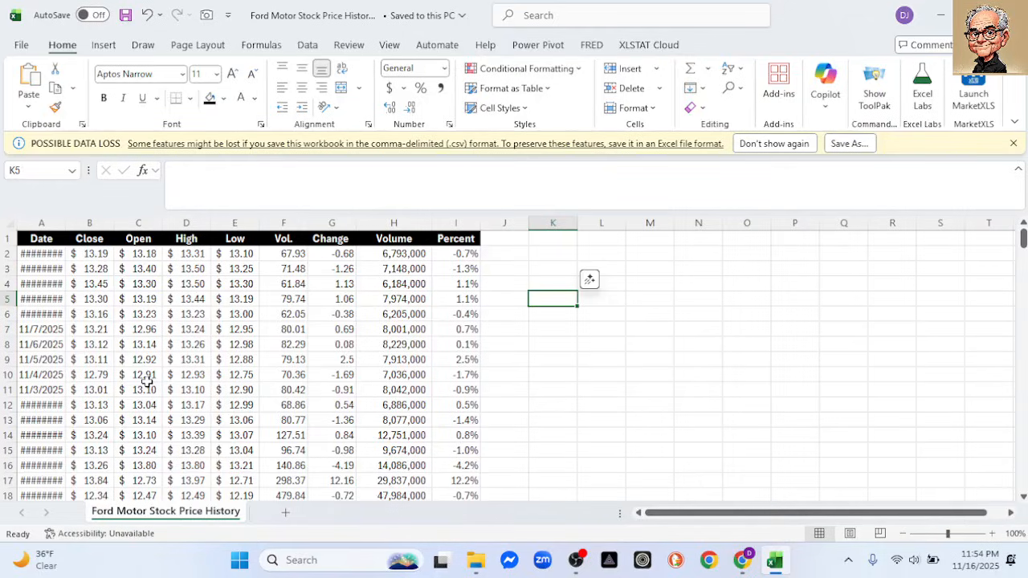
# - Save a copy as an .xlsx workbook in the ExcelChartLab folder, removing "csv" from the name Ford Motor Stock Price History
pyautogui.click(850, 145)
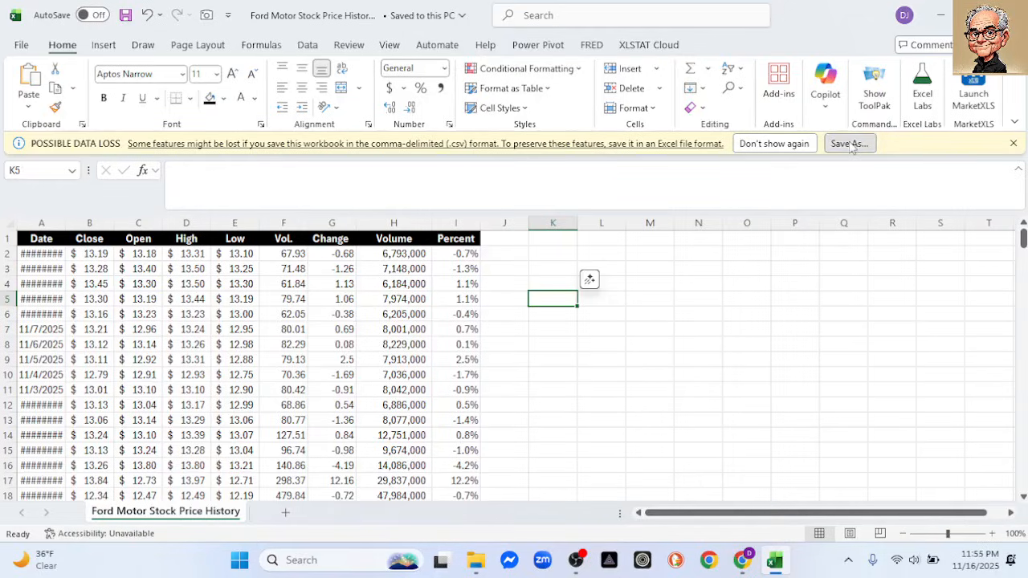
pyautogui.click(423, 302)
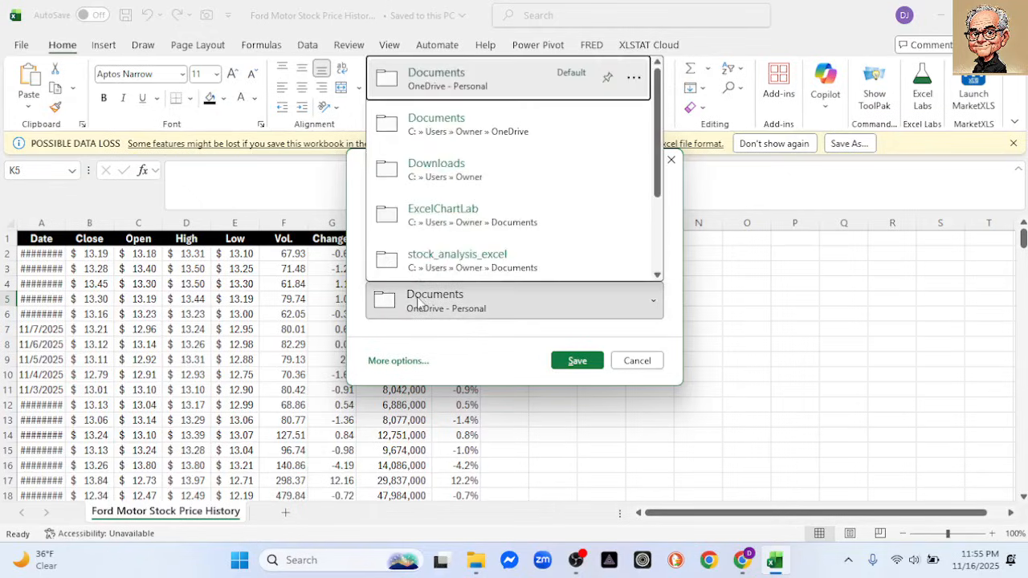
pyautogui.click(416, 234)
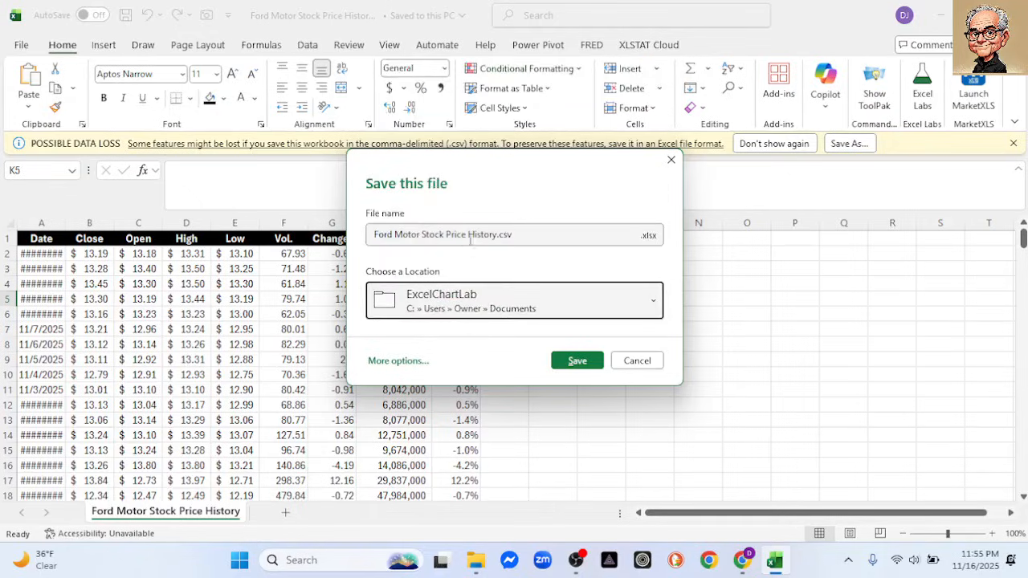
pyautogui.click(525, 237)
pyautogui.click(524, 238)
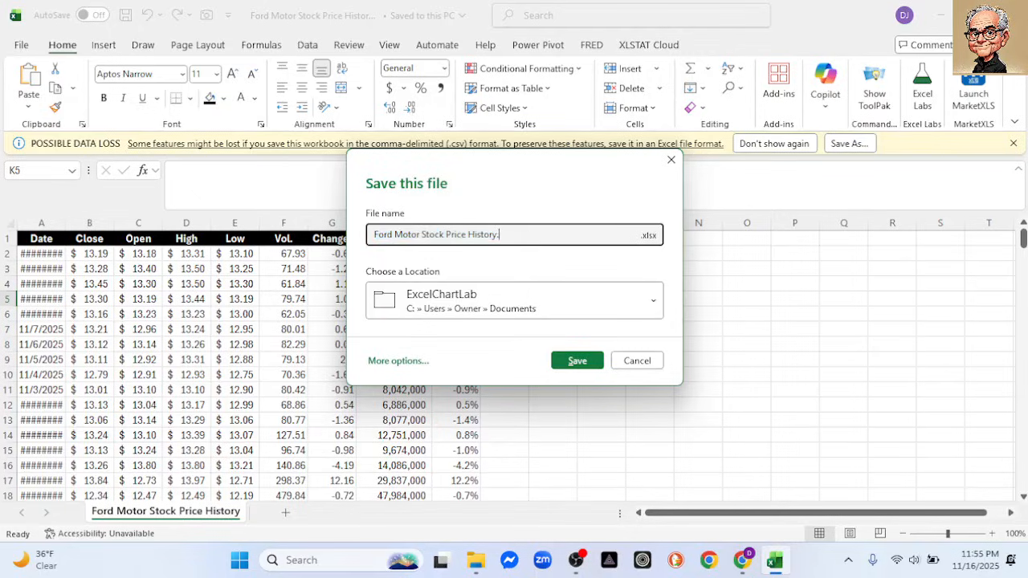
pyautogui.click(576, 361)
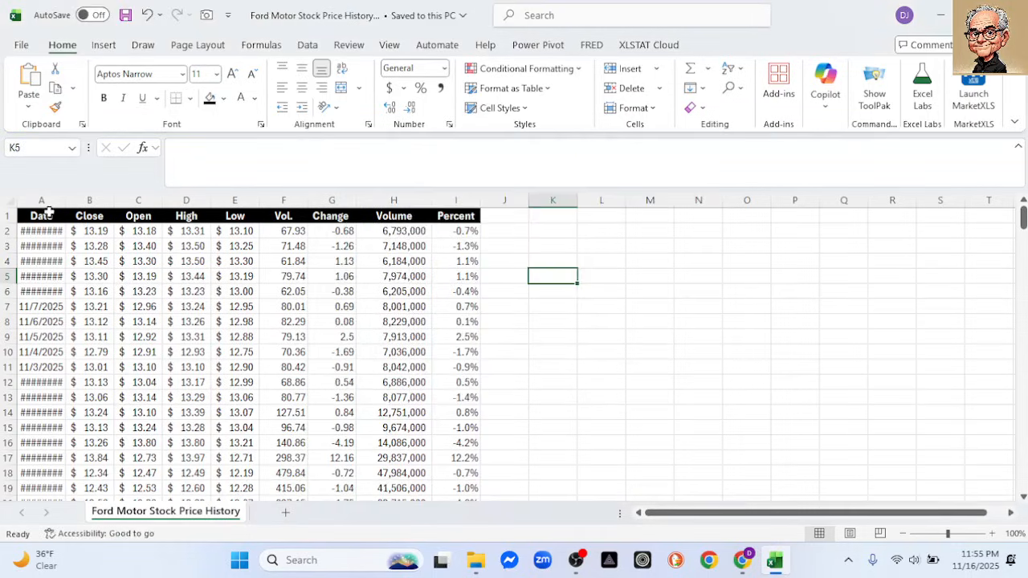
# - Convert the data range A1:I218 into a table with headers
pyautogui.moveTo(42, 215); pyautogui.dragTo(325, 235)
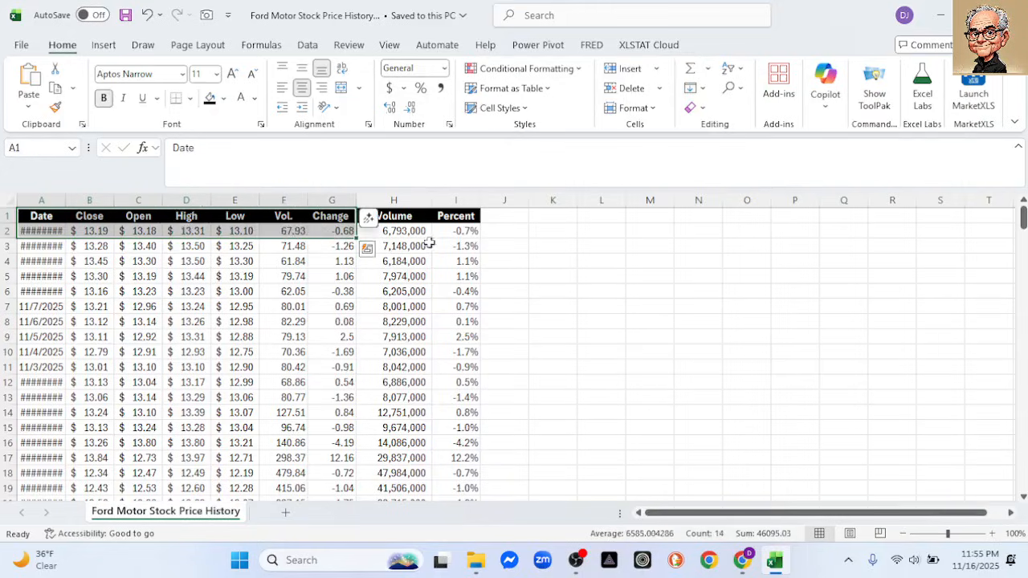
pyautogui.click(585, 292)
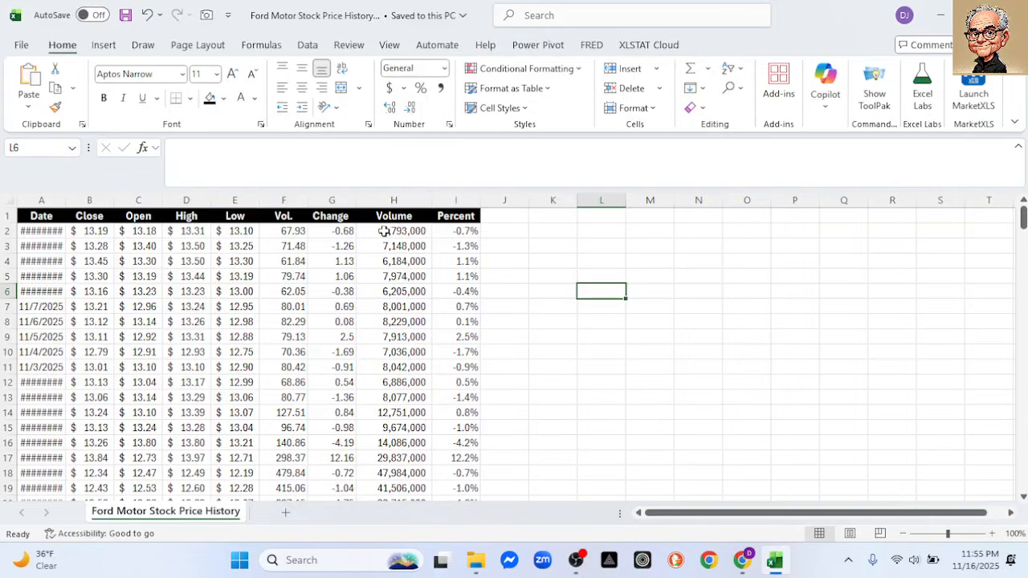
pyautogui.click(38, 215)
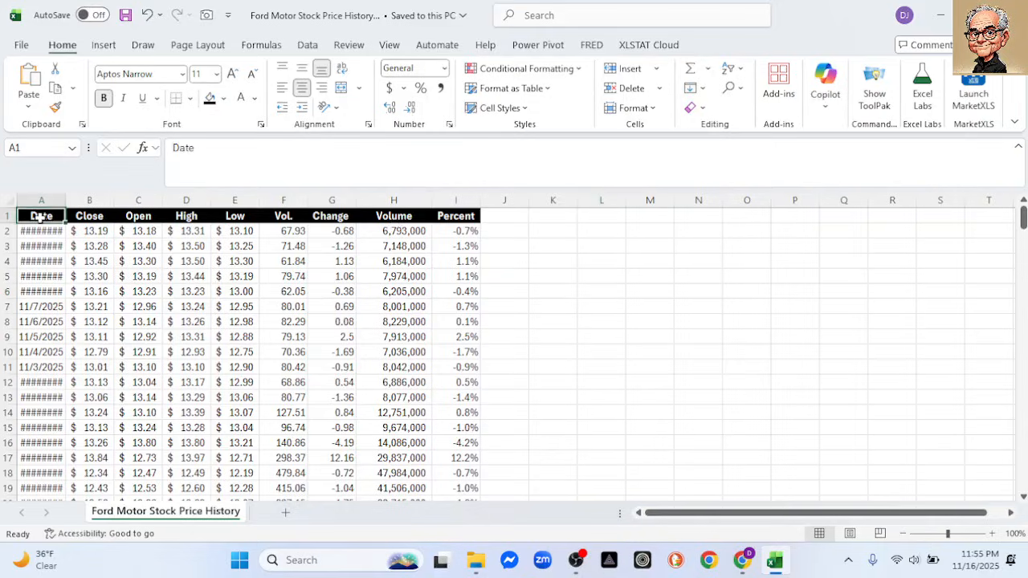
pyautogui.hotkey('ctrl', 'shift', 'Right')
pyautogui.hotkey('ctrl', 'shift', 'Down')
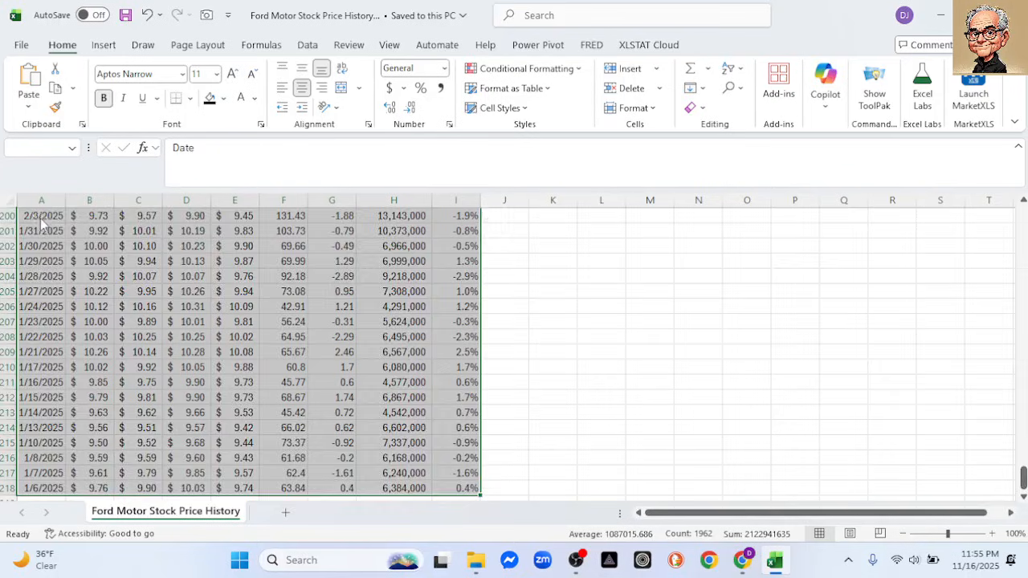
pyautogui.hotkey('ctrl', 't')
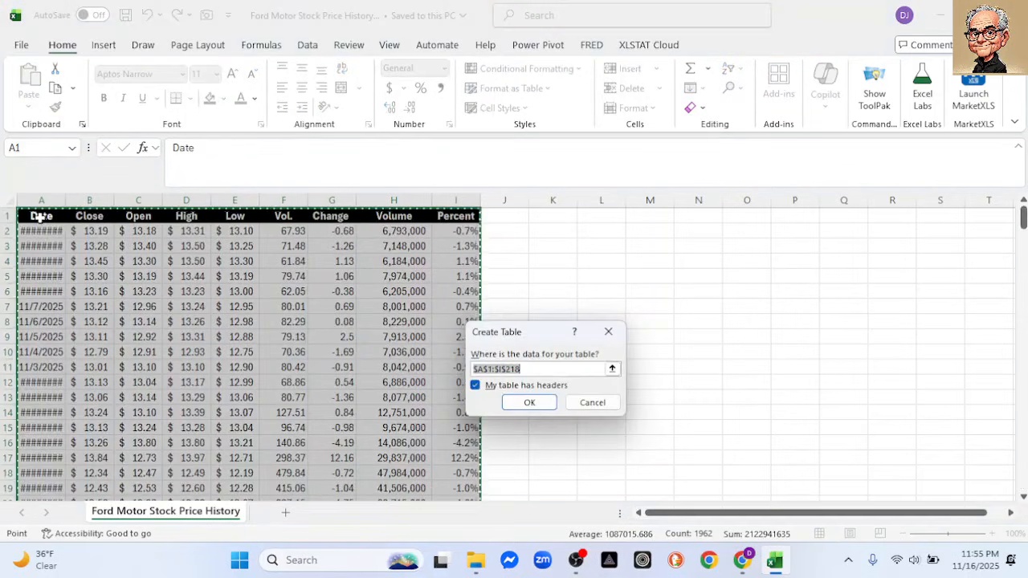
pyautogui.click(530, 404)
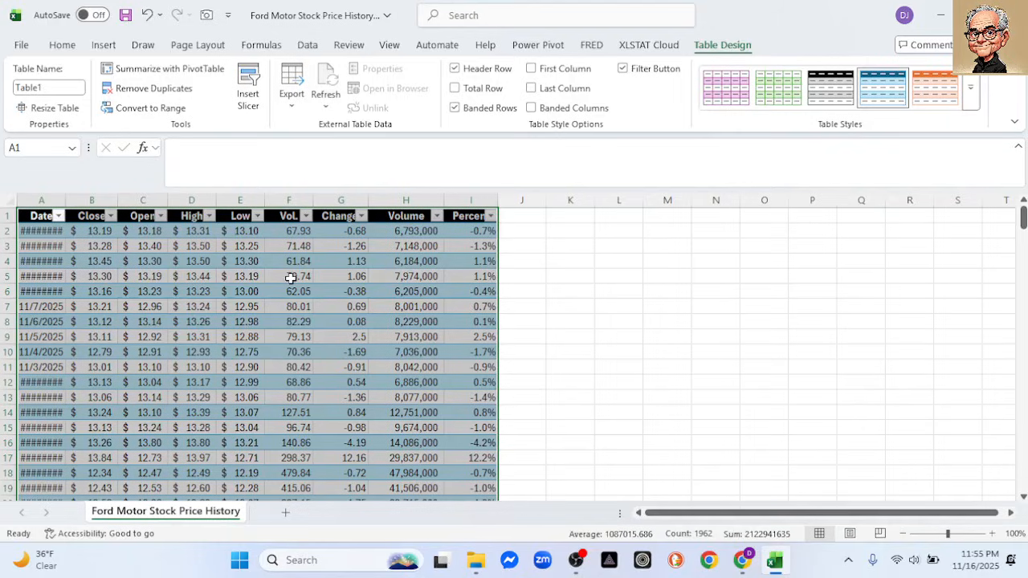
# - Start a custom combo chart from the Date, Close and Volume columns
pyautogui.click(42, 200)
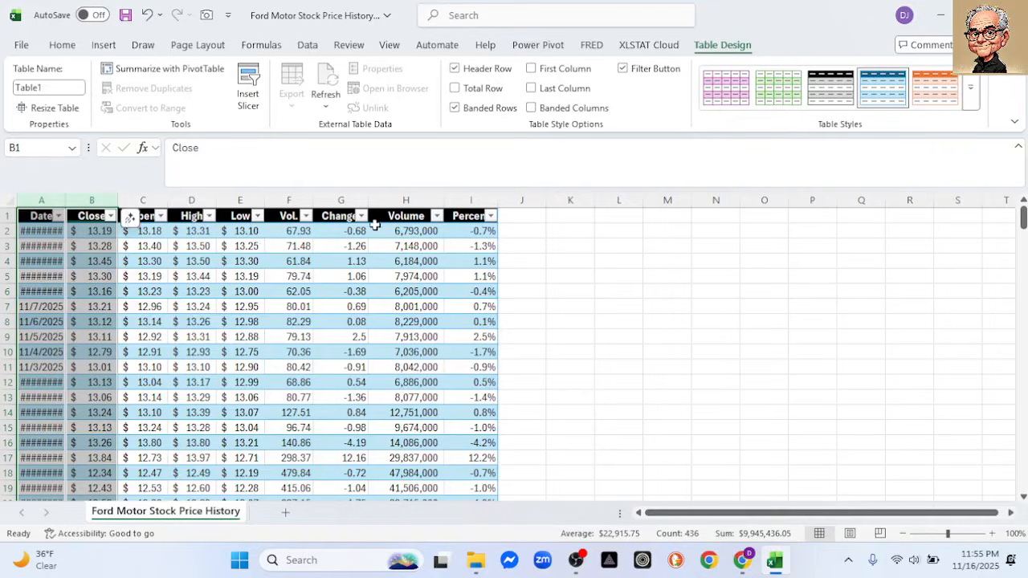
pyautogui.keyDown('ctrl'); pyautogui.click(395, 199); pyautogui.keyUp('ctrl')
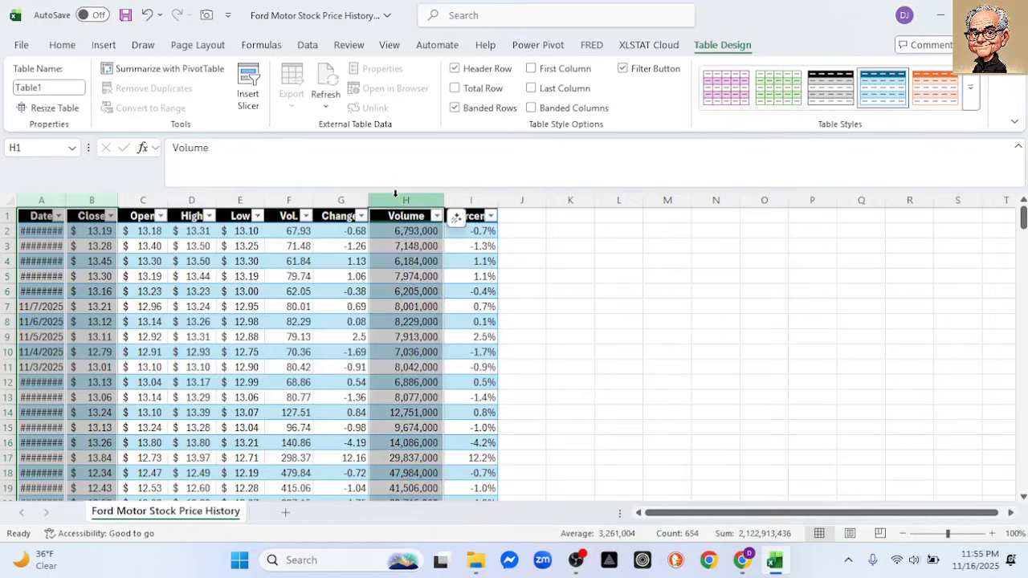
pyautogui.click(103, 45)
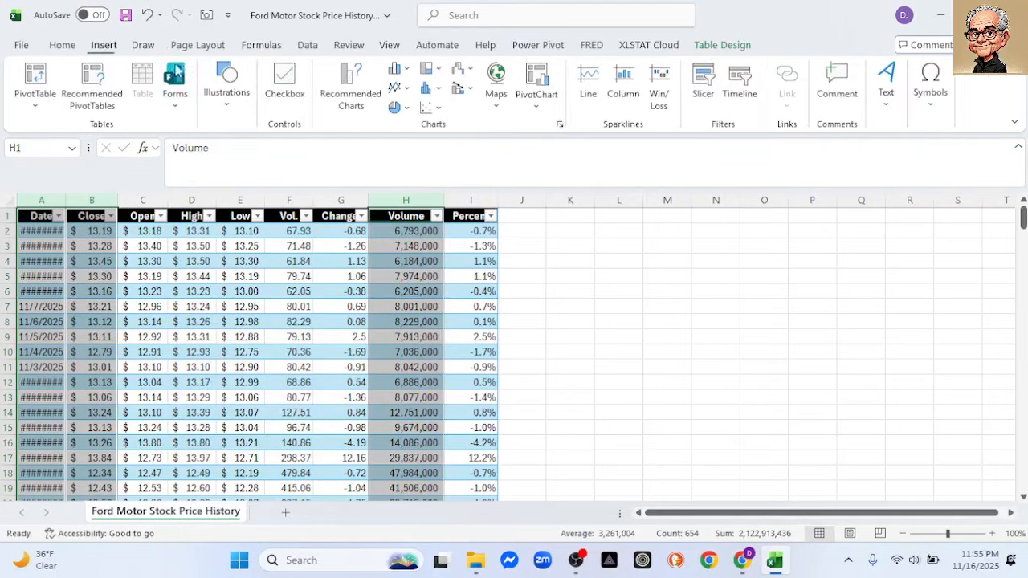
pyautogui.click(469, 95)
pyautogui.click(487, 178)
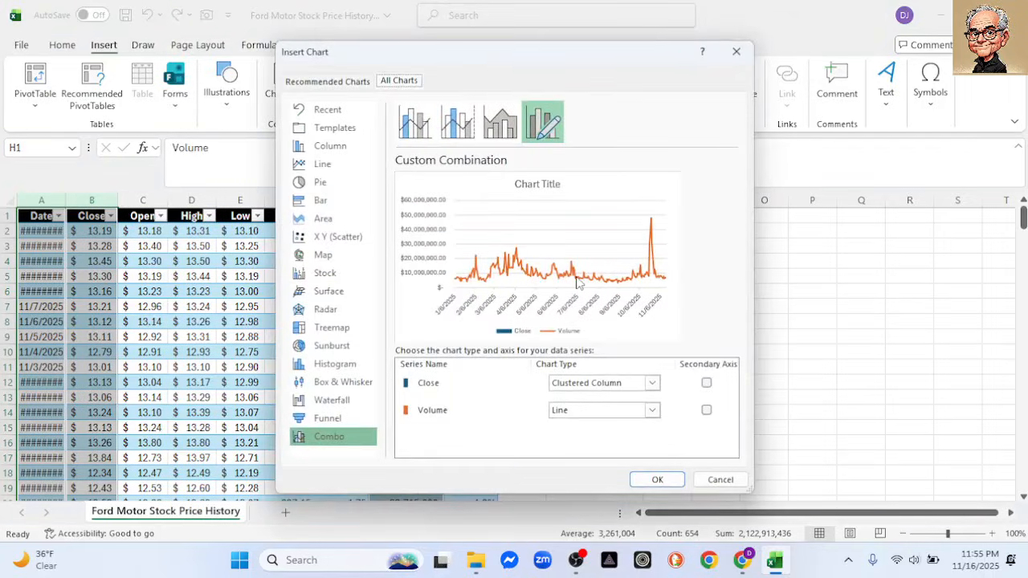
# - Set the Close series to Line and the Volume series to Area on the secondary axis
pyautogui.click(707, 410)
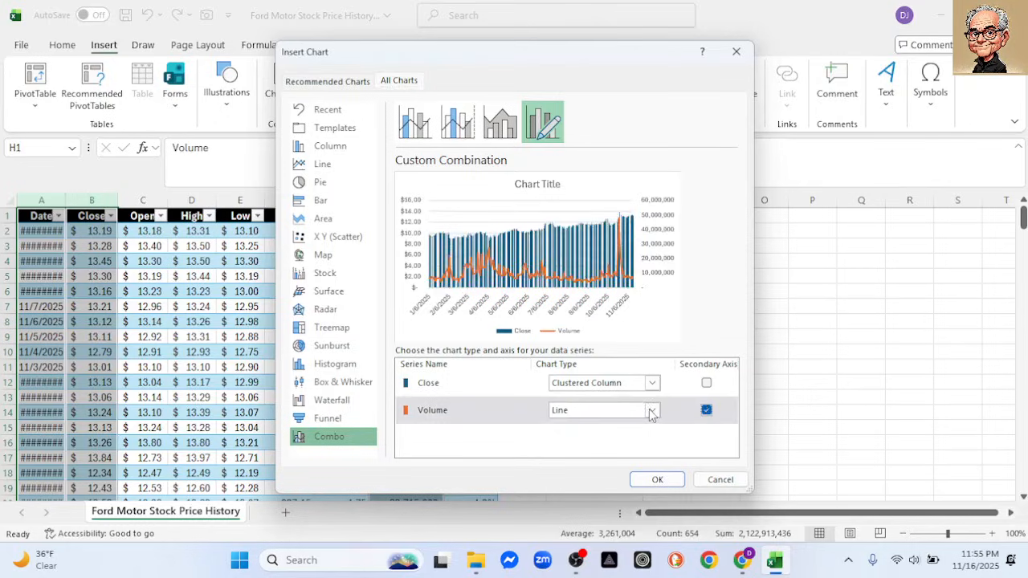
pyautogui.click(652, 384)
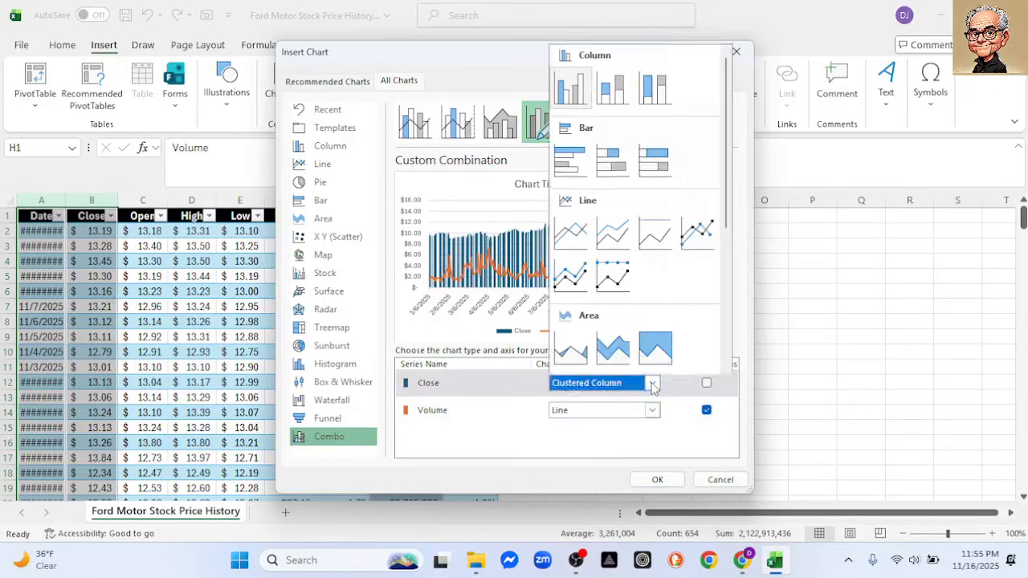
pyautogui.click(571, 232)
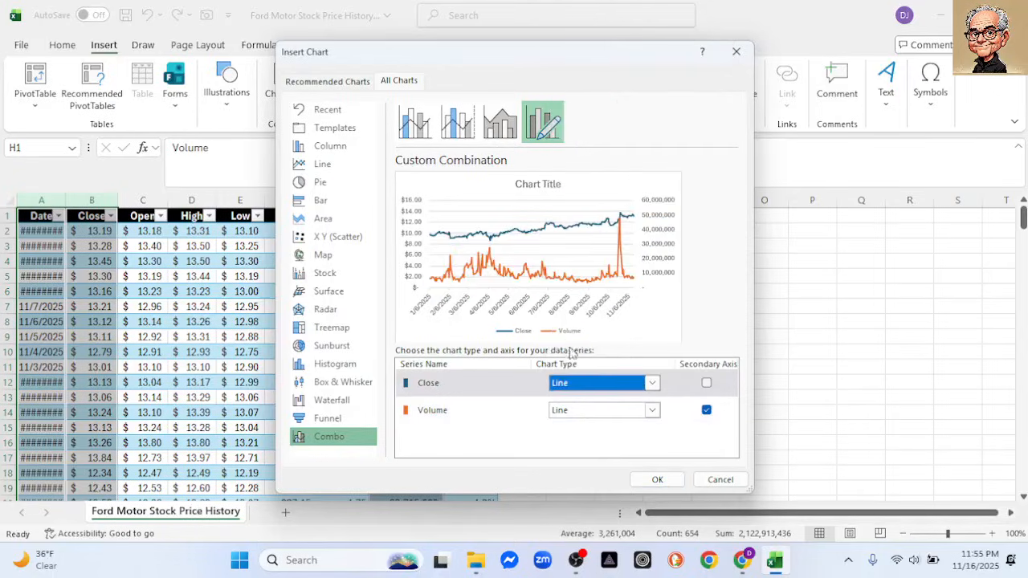
pyautogui.click(652, 410)
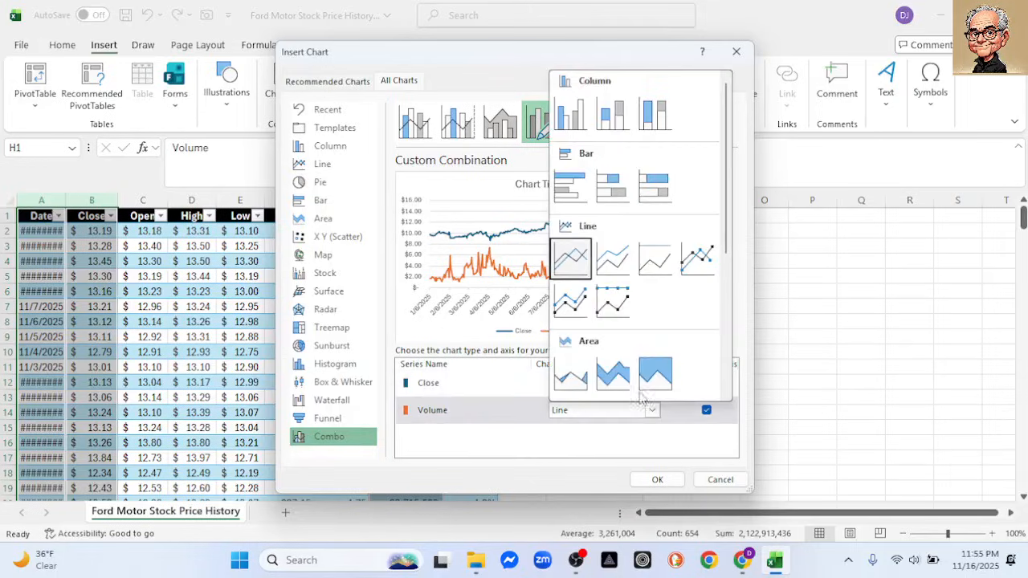
pyautogui.click(571, 374)
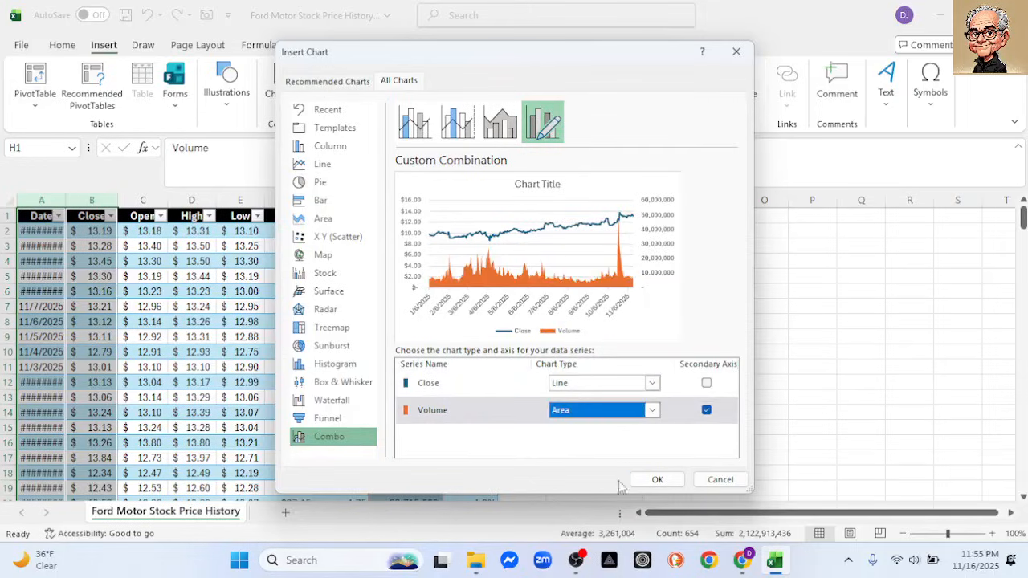
# - Insert the combo chart, move it up beside the Low column and enlarge it to reach about column N, row 18
pyautogui.click(657, 479)
pyautogui.moveTo(434, 268); pyautogui.dragTo(356, 248)
pyautogui.moveTo(621, 447); pyautogui.dragTo(751, 485)
# - Set the minimum bound of the chart's primary price axis to 5
pyautogui.doubleClick(275, 354)
pyautogui.click(918, 344)
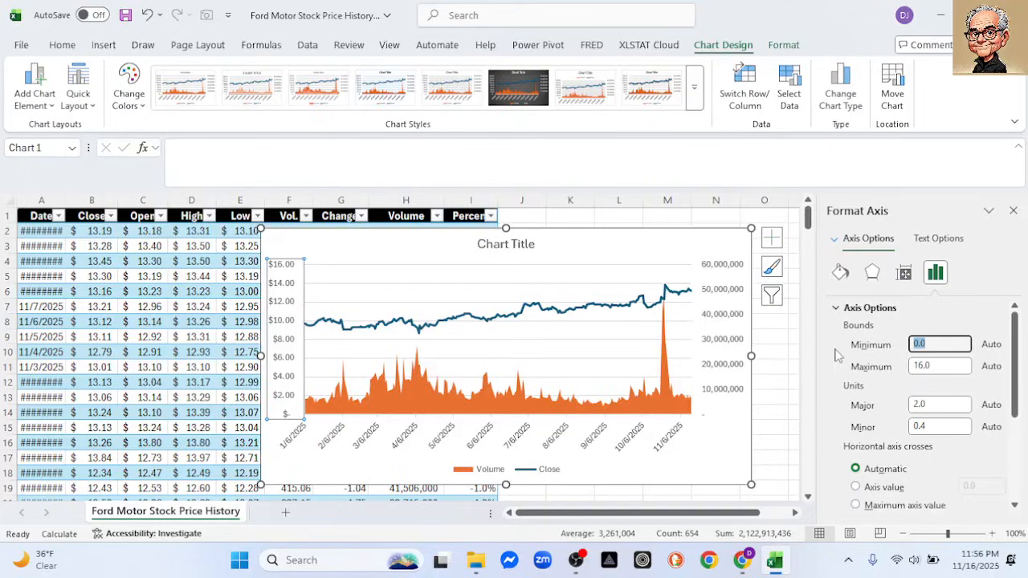
pyautogui.write('5')
pyautogui.press('Return')
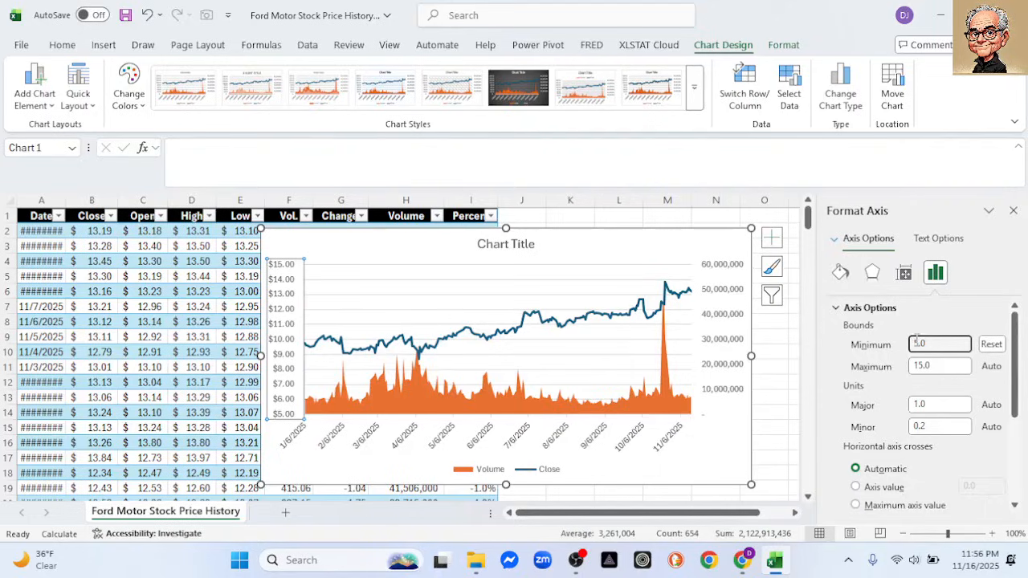
# - Set the minimum bound of the chart's primary price axis to 6 and close the axis formatting settings
pyautogui.moveTo(933, 345); pyautogui.dragTo(815, 333)
pyautogui.write('6')
pyautogui.press('Return')
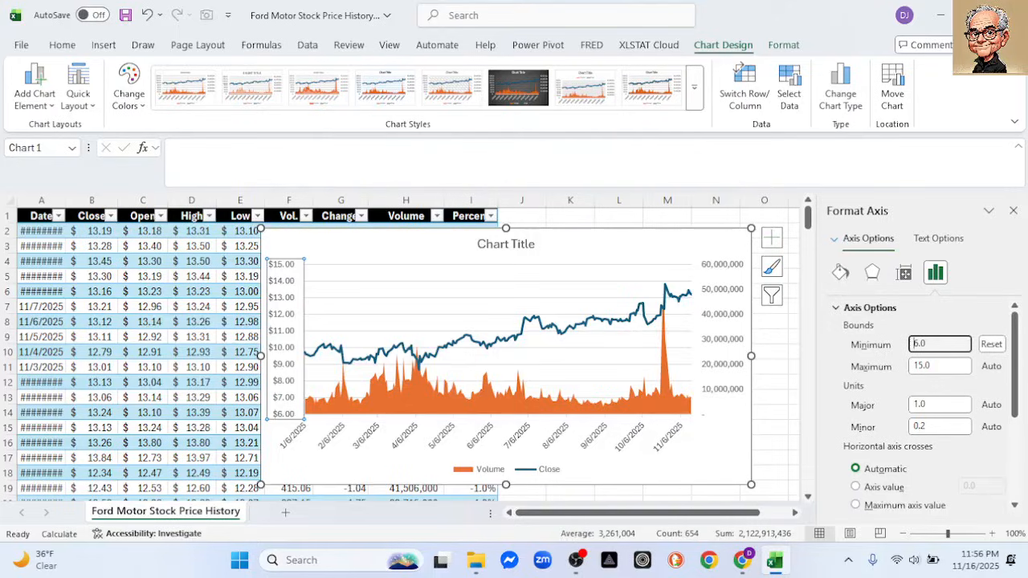
pyautogui.click(1013, 211)
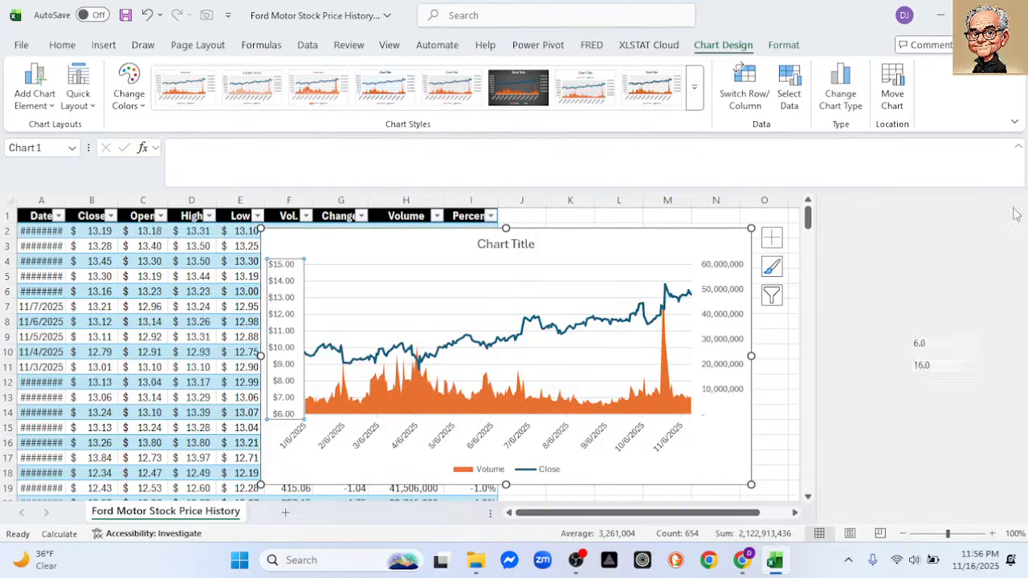
# - Replace the placeholder chart title with "Ford Motor Close + Volume" and close the title formatting settings
pyautogui.doubleClick(527, 244)
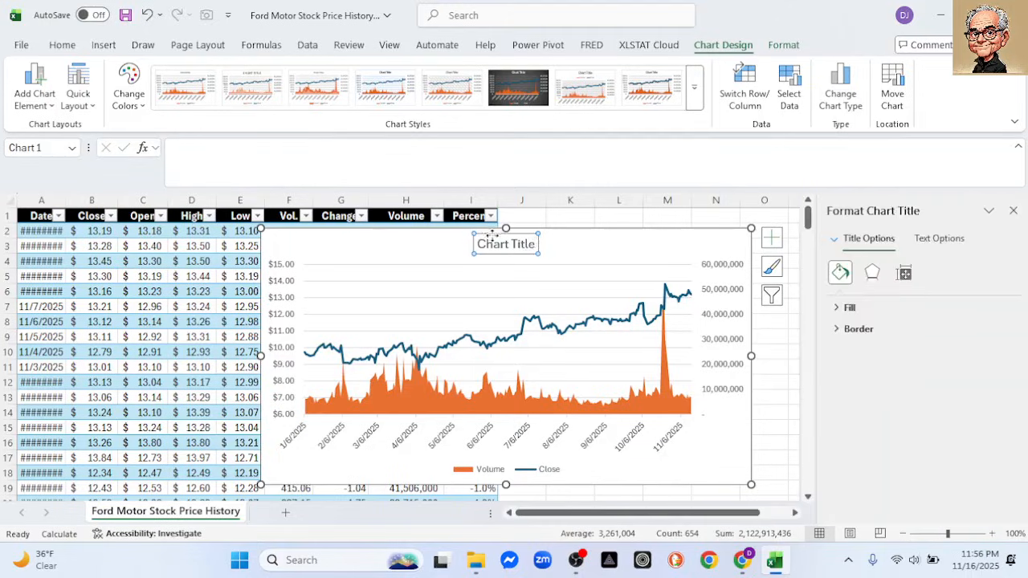
pyautogui.moveTo(478, 244); pyautogui.dragTo(559, 245)
pyautogui.write('Ford')
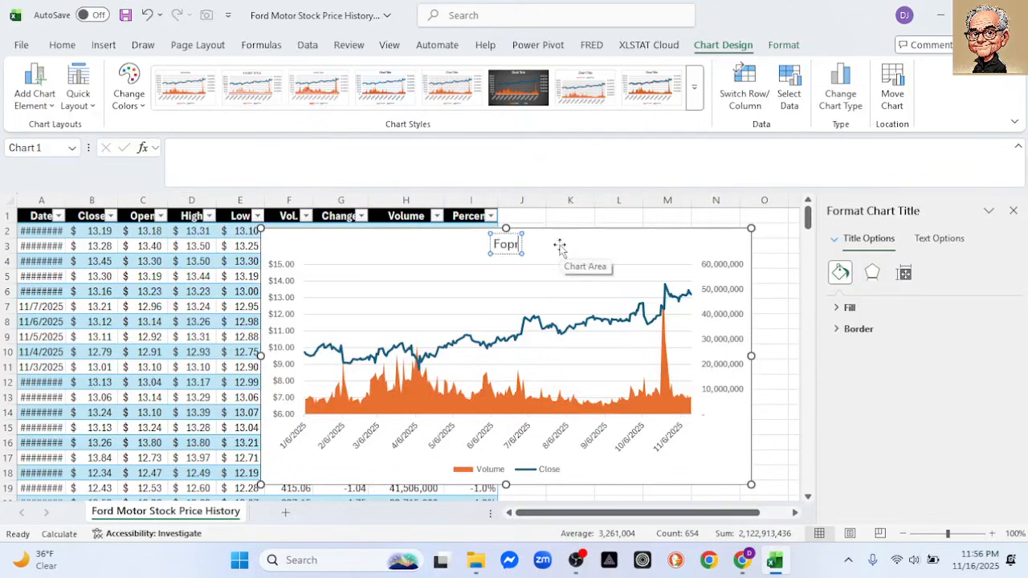
pyautogui.write(' Motor')
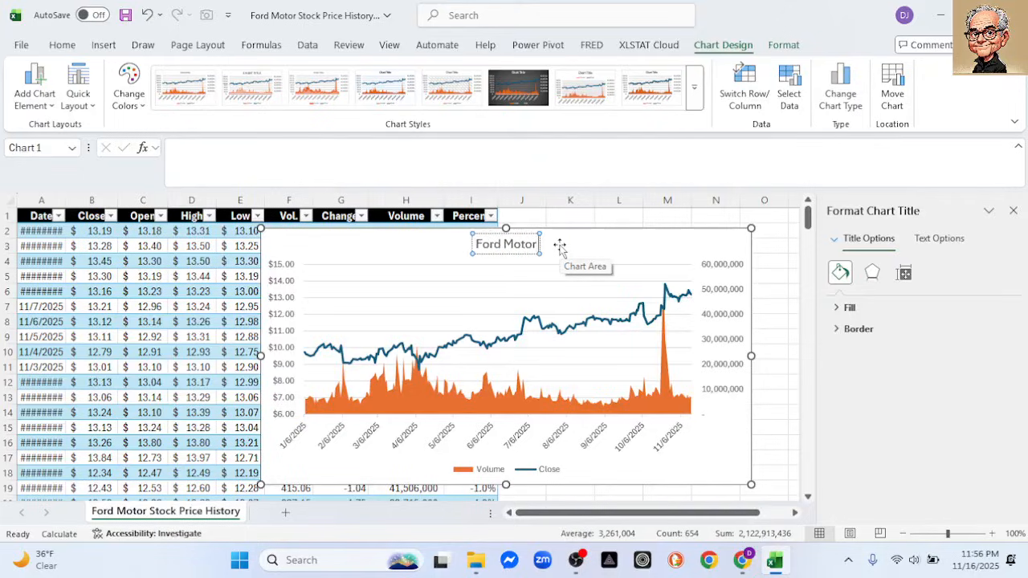
pyautogui.write(' Close')
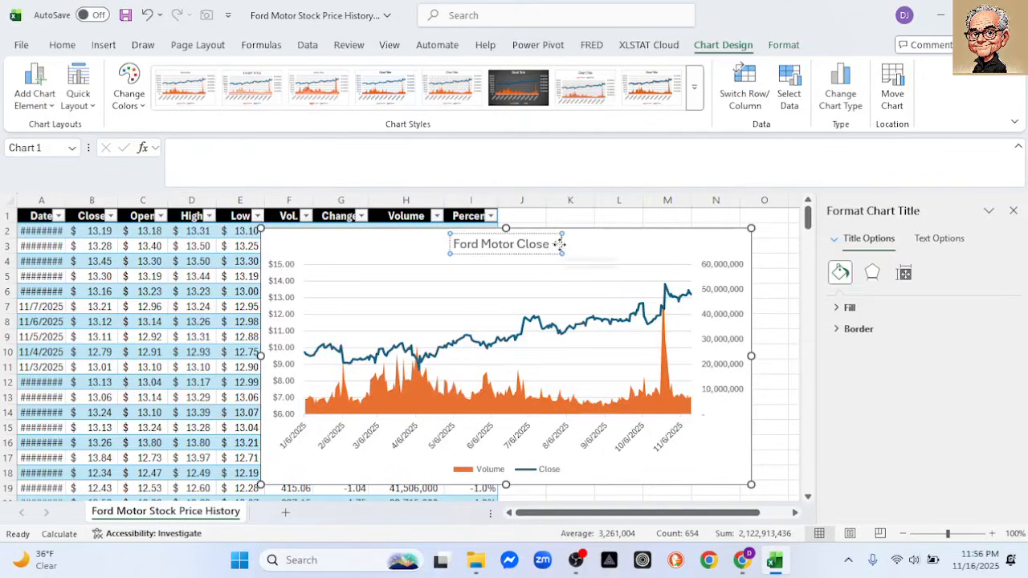
pyautogui.write(' + volu')
pyautogui.press('BackSpace')
pyautogui.press('BackSpace')
pyautogui.press('BackSpace')
pyautogui.press('BackSpace')
pyautogui.press('BackSpace')
pyautogui.press('BackSpace')
pyautogui.press('BackSpace')
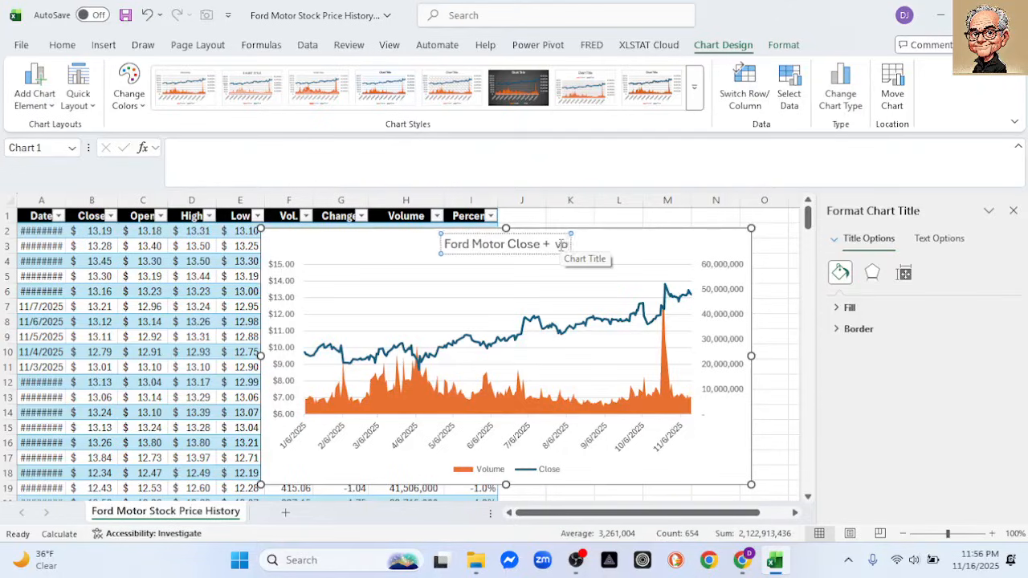
pyautogui.write('+ Volume')
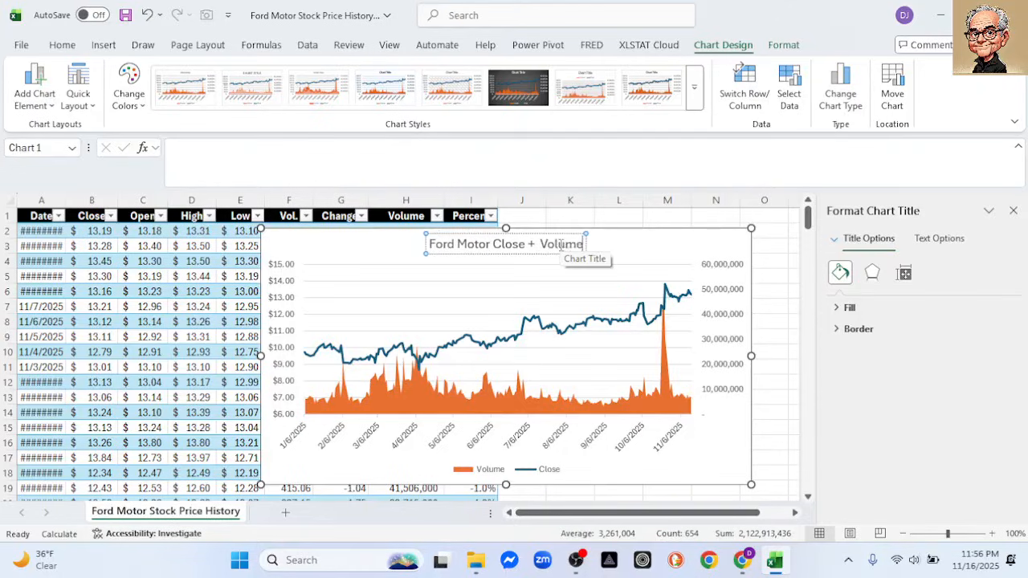
pyautogui.press('Return')
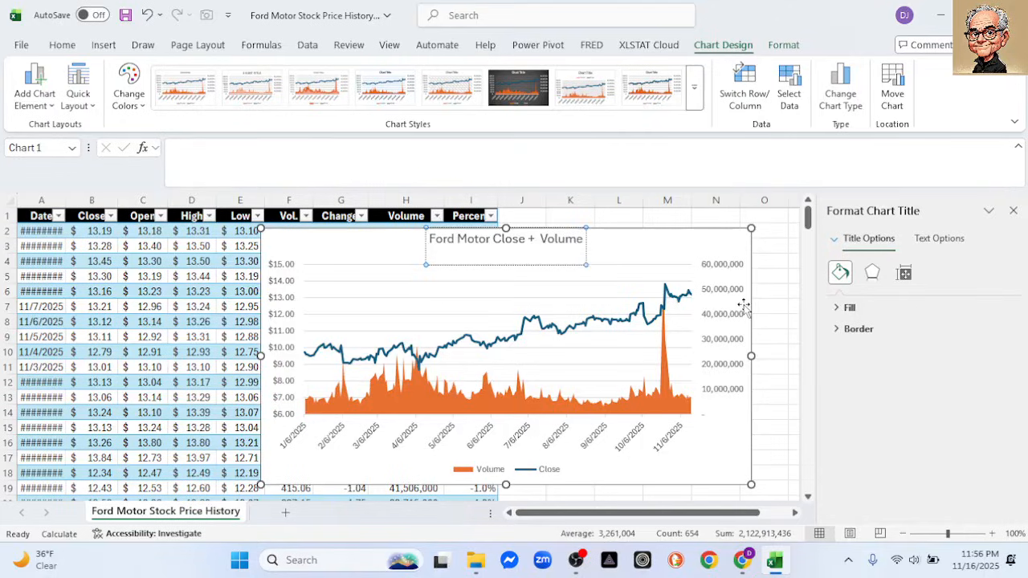
pyautogui.press('Escape')
pyautogui.click(1013, 211)
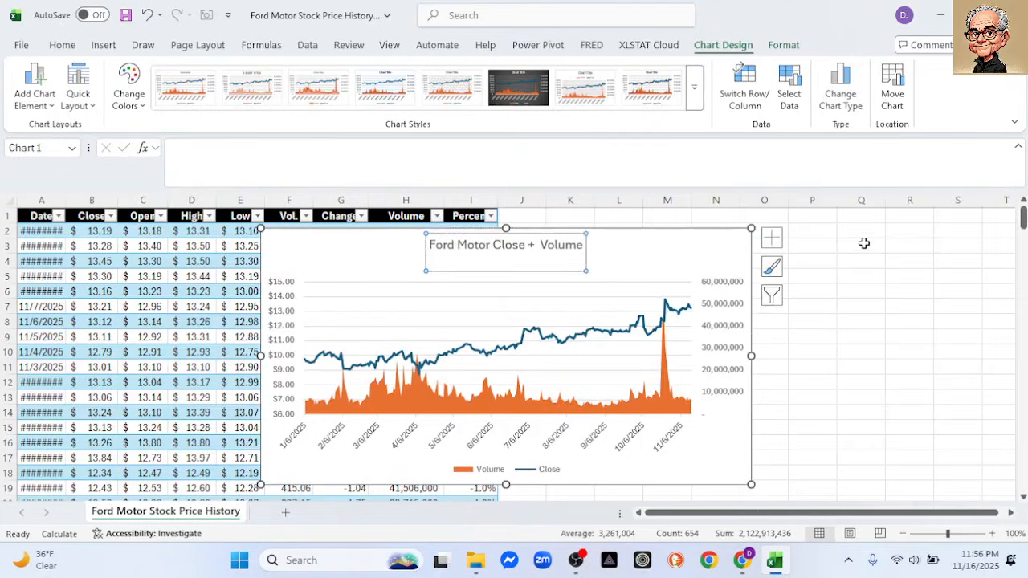